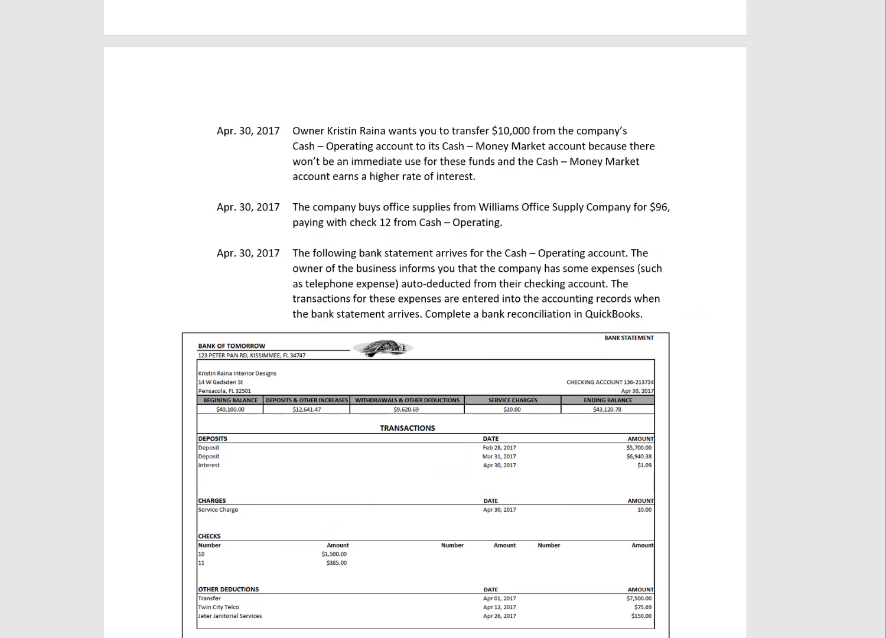
- Switch to QuickBooks Accountant Desktop and show the list of open windows
key("alt+Tab")
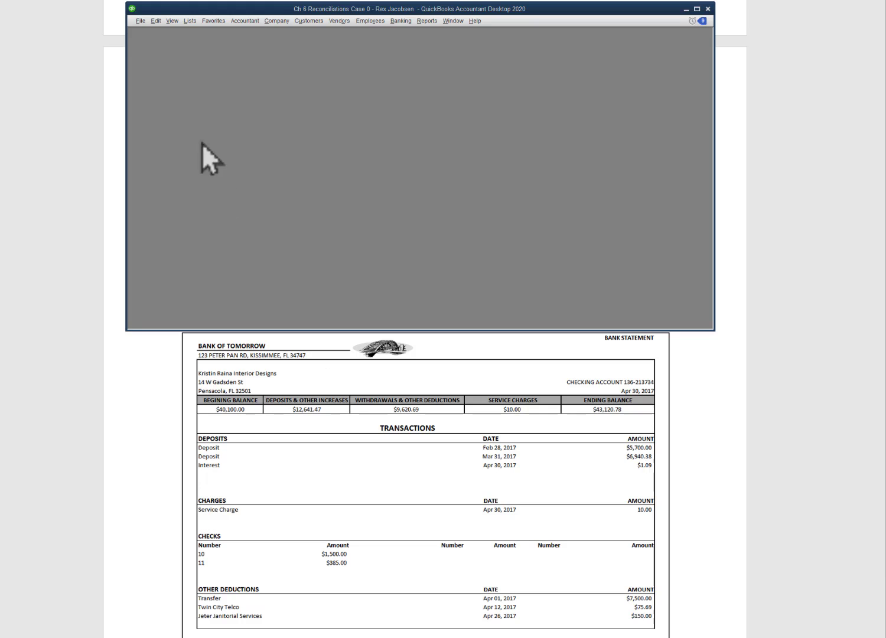
left_click(172, 24)
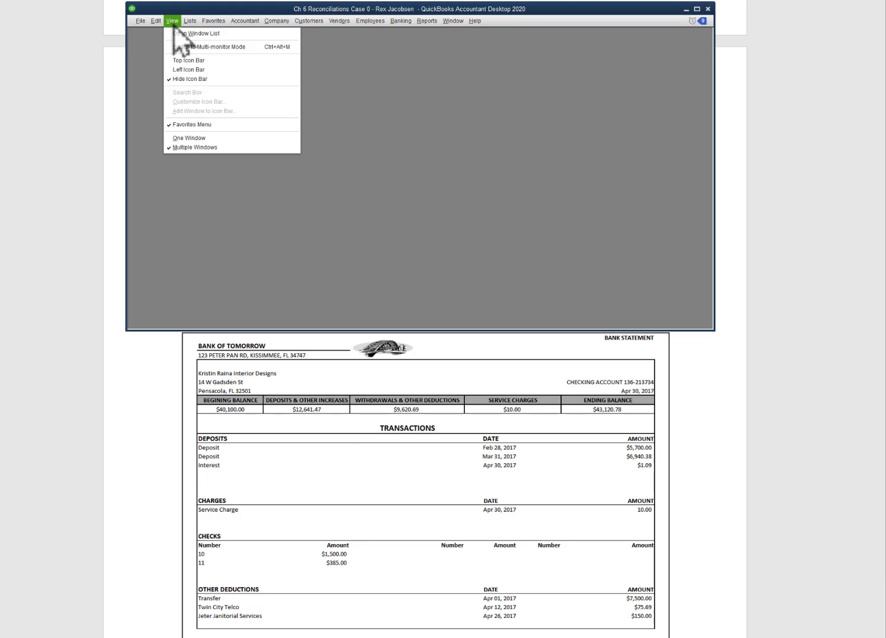
left_click(176, 34)
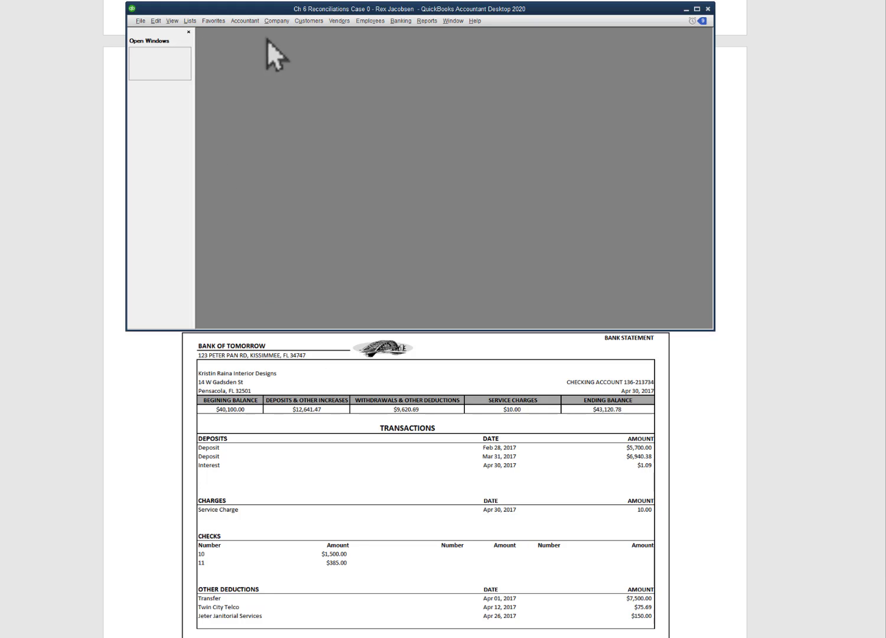
- Open the company's Home page and maximize it inside the program window
left_click(280, 25)
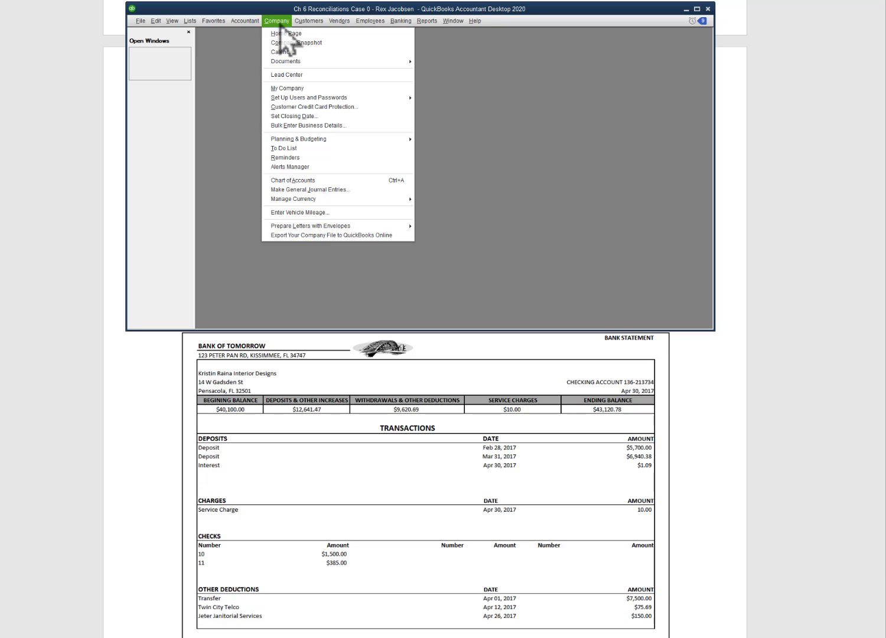
left_click(330, 35)
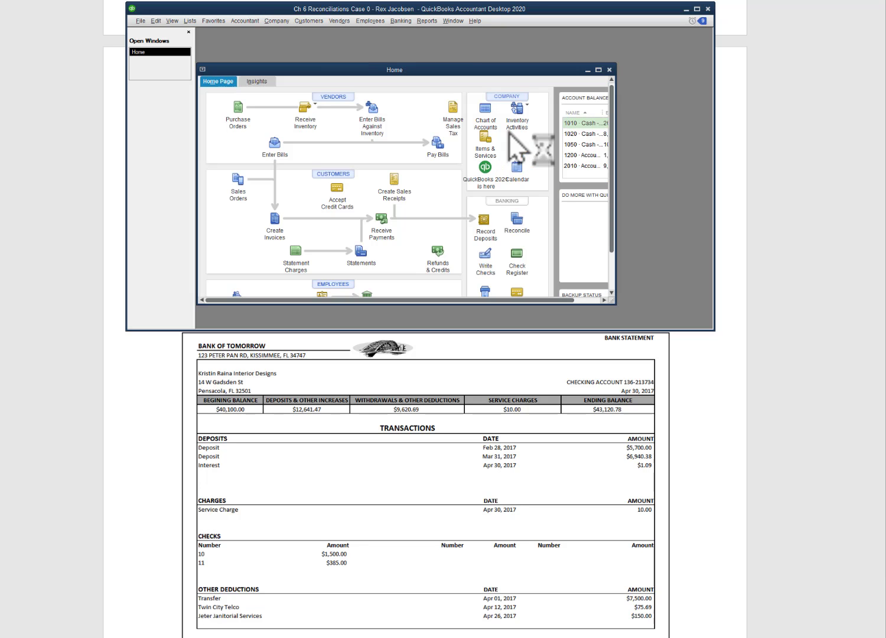
left_click(599, 70)
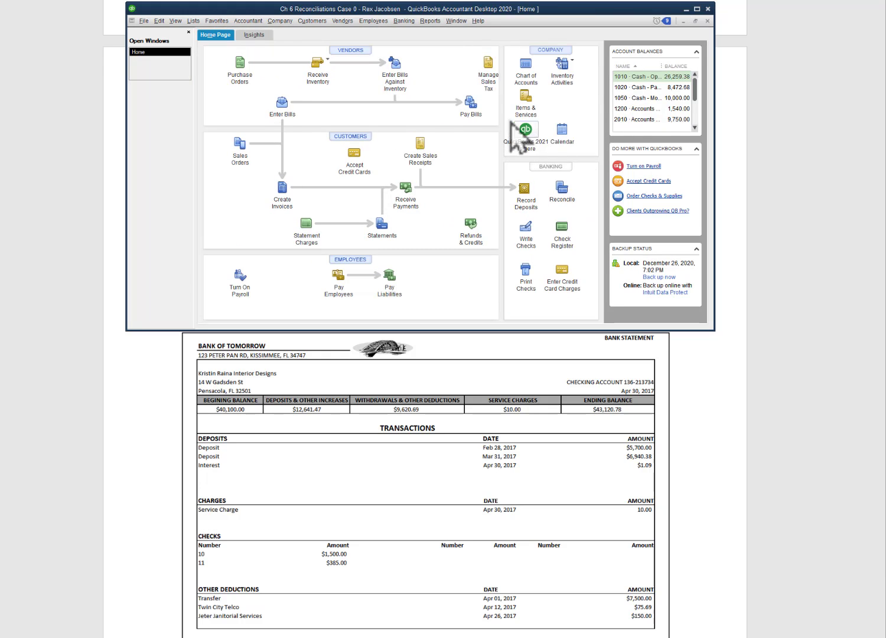
- Start a bank reconciliation for the 1010 · Cash - Operating account
left_click(405, 25)
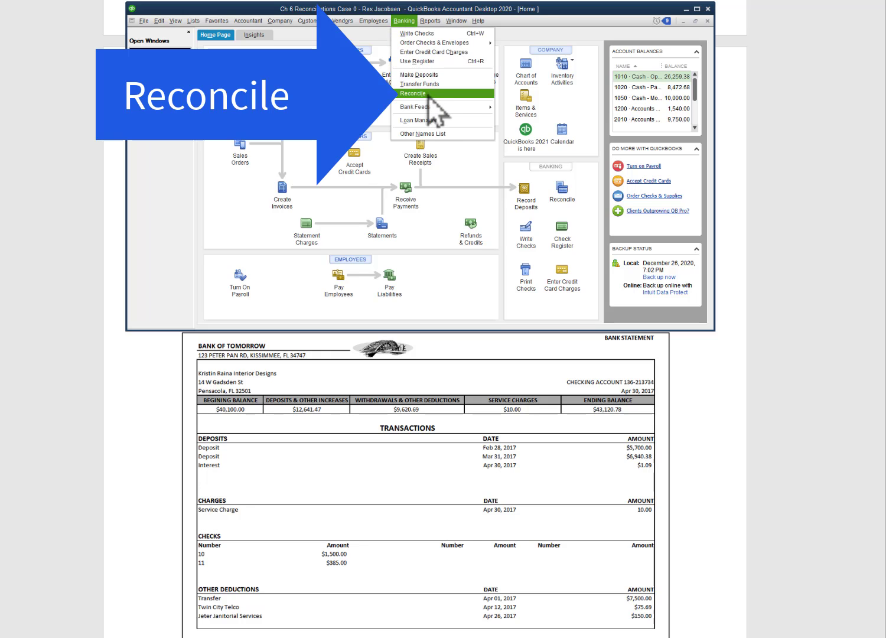
left_click(564, 34)
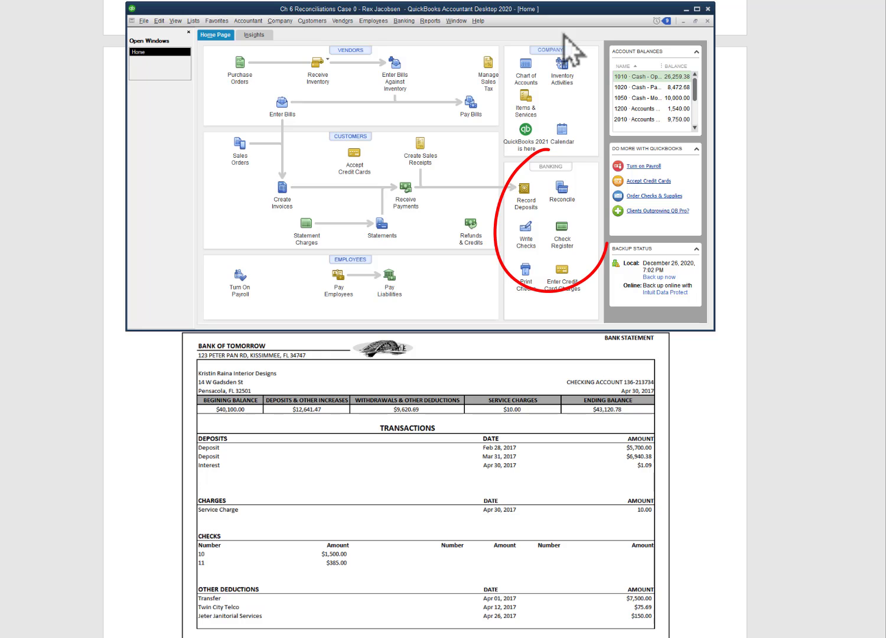
left_click(564, 189)
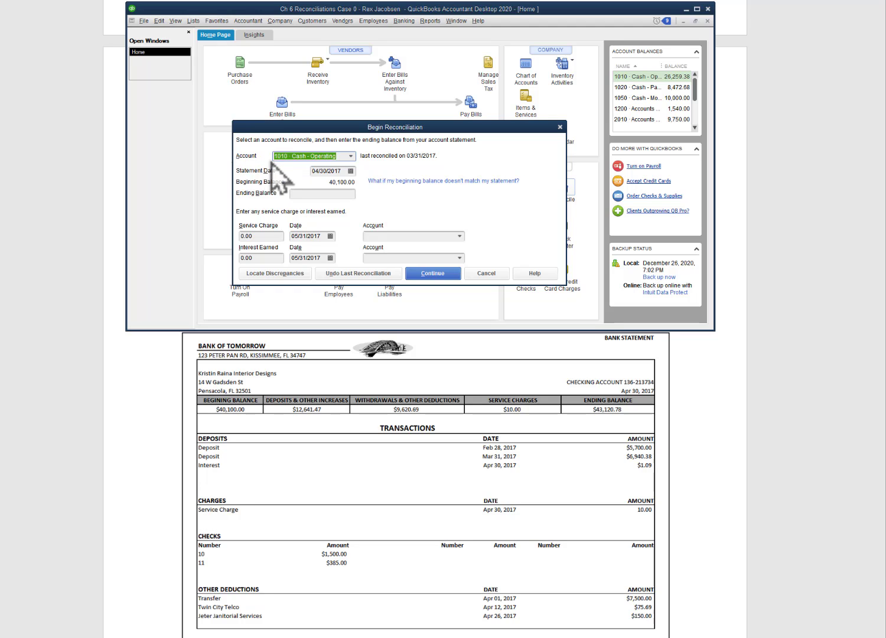
left_click(351, 160)
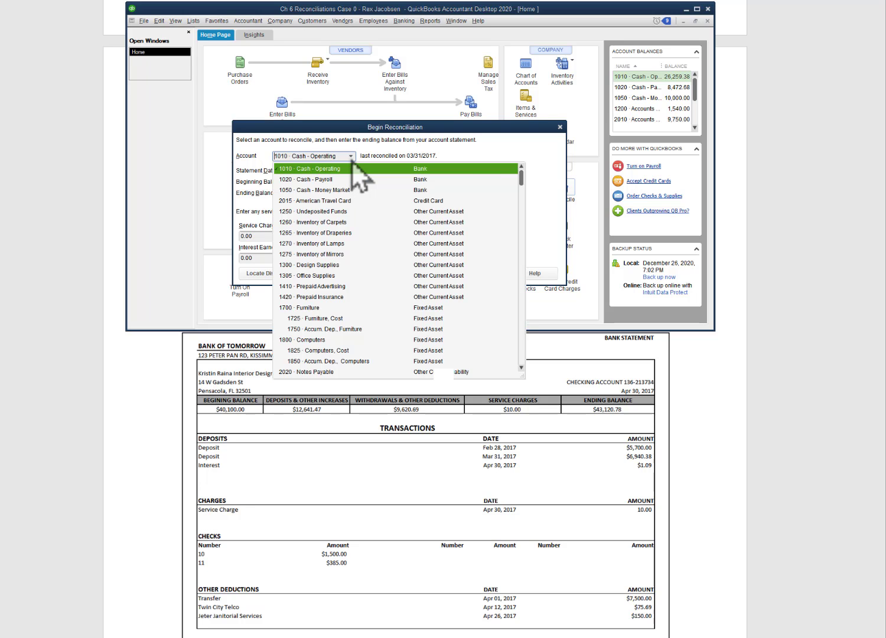
left_click(351, 160)
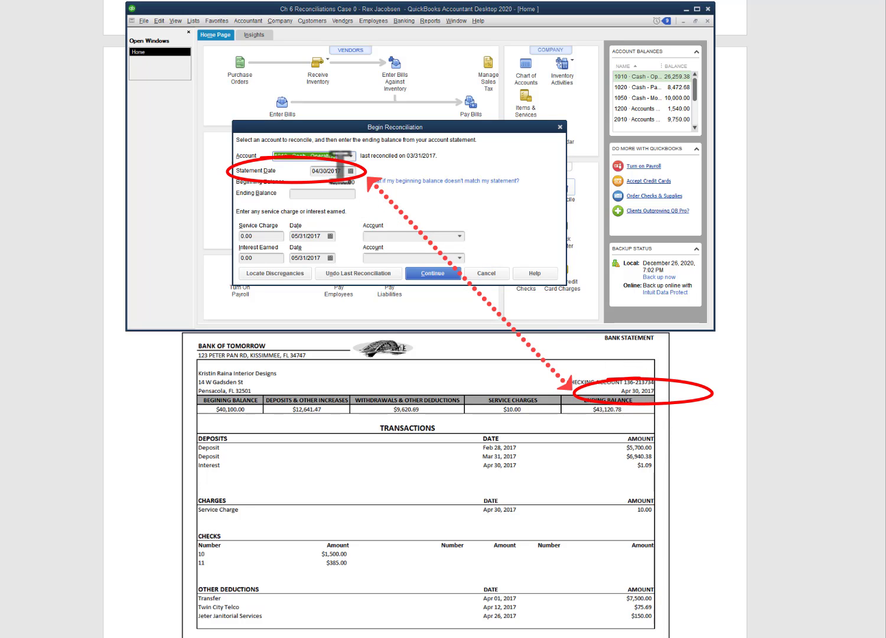
- Keep the statement date of 04/30/2017 and enter 43,120.78 as the ending balance from the bank statement
left_click(307, 168)
left_click_drag(307, 167, 306, 169)
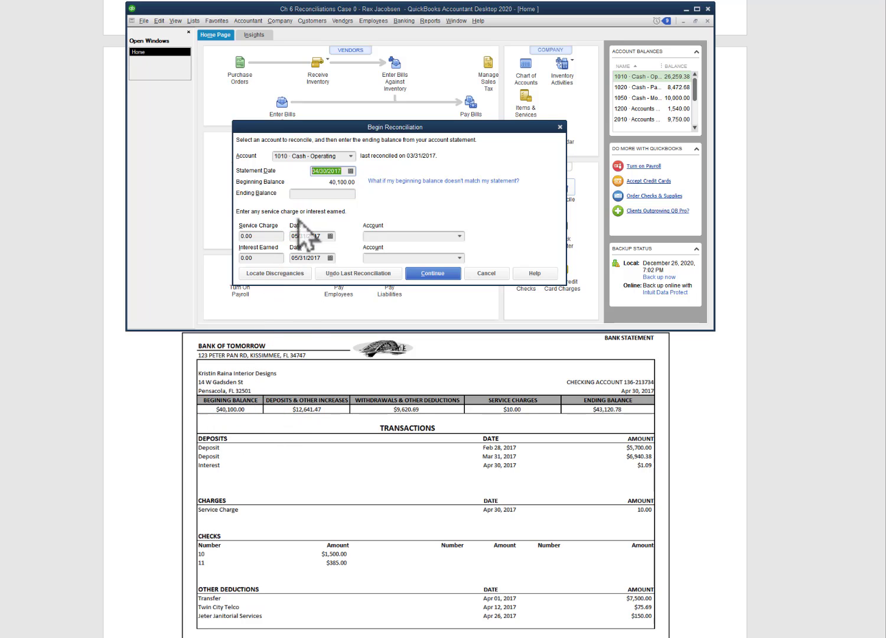
left_click(298, 193)
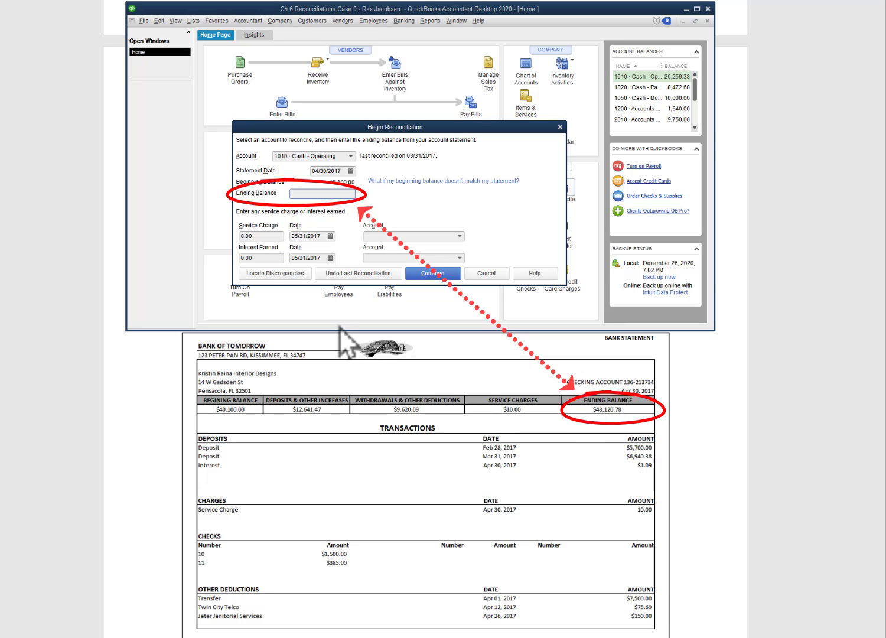
type("3120.78")
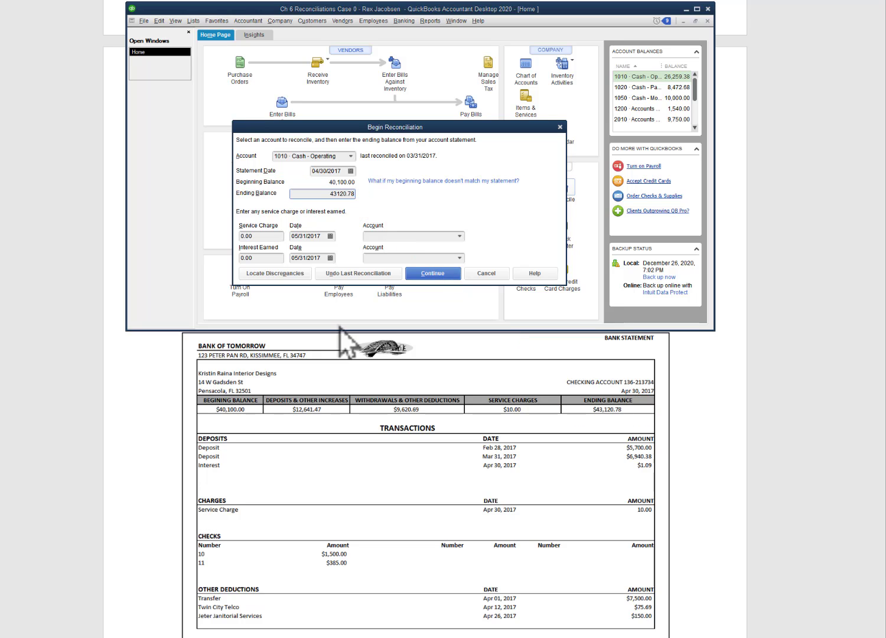
key("Tab")
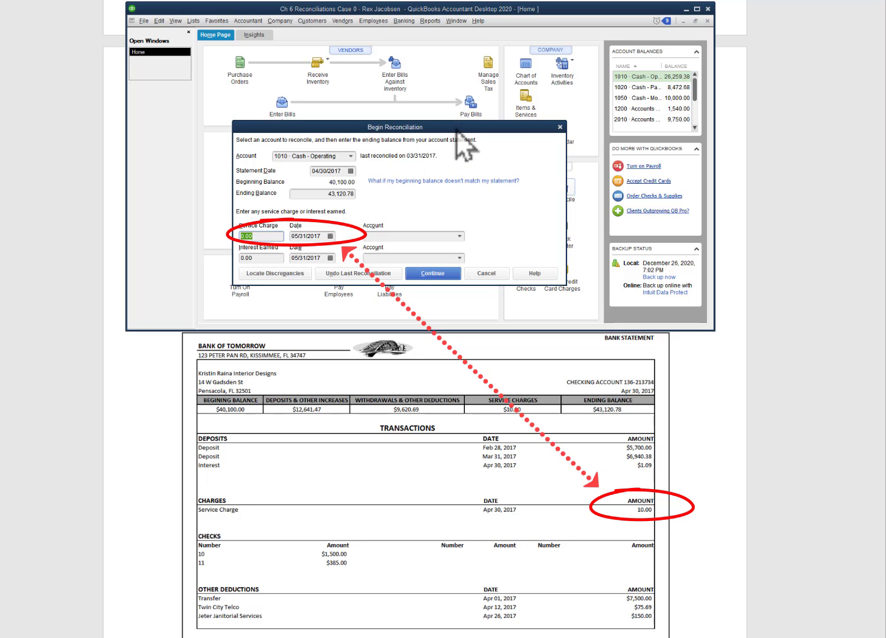
- Enter a 10.00 service charge dated 04/30/2017 and assign it to 6100 · Bank Service Charges
left_click_drag(462, 130, 295, 106)
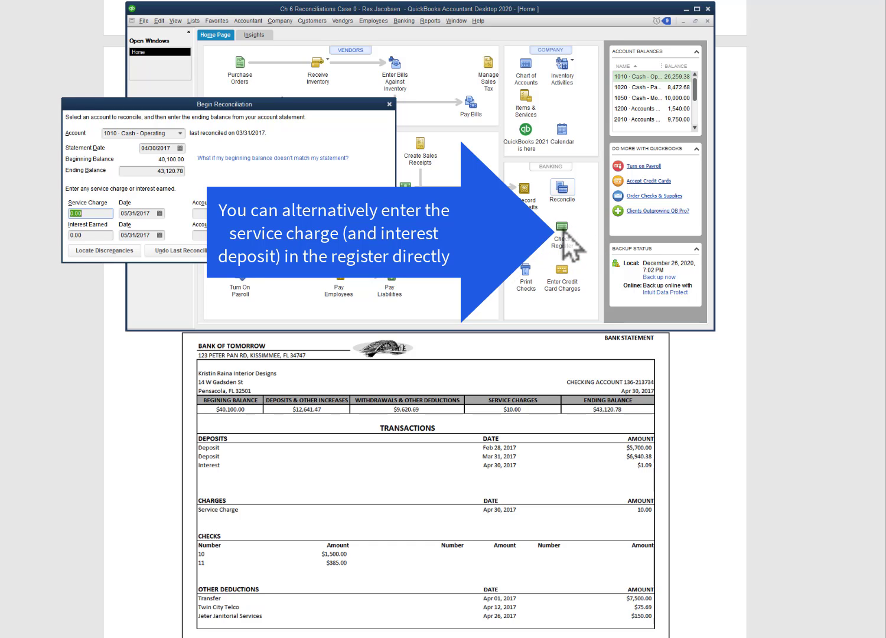
mouse_move(315, 109)
left_mouse_down()
mouse_move(359, 115)
mouse_move(465, 99)
left_mouse_up()
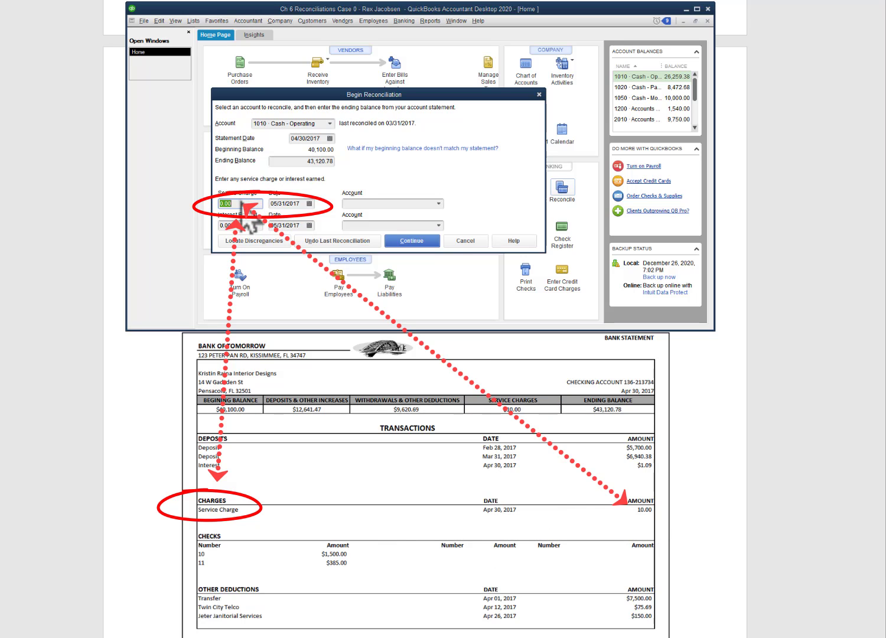
type("10")
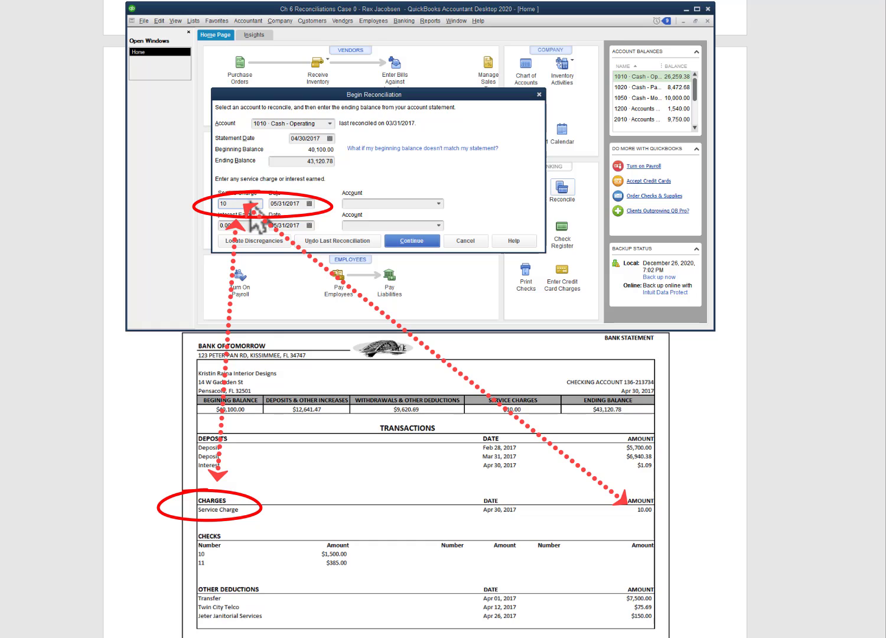
key("Tab")
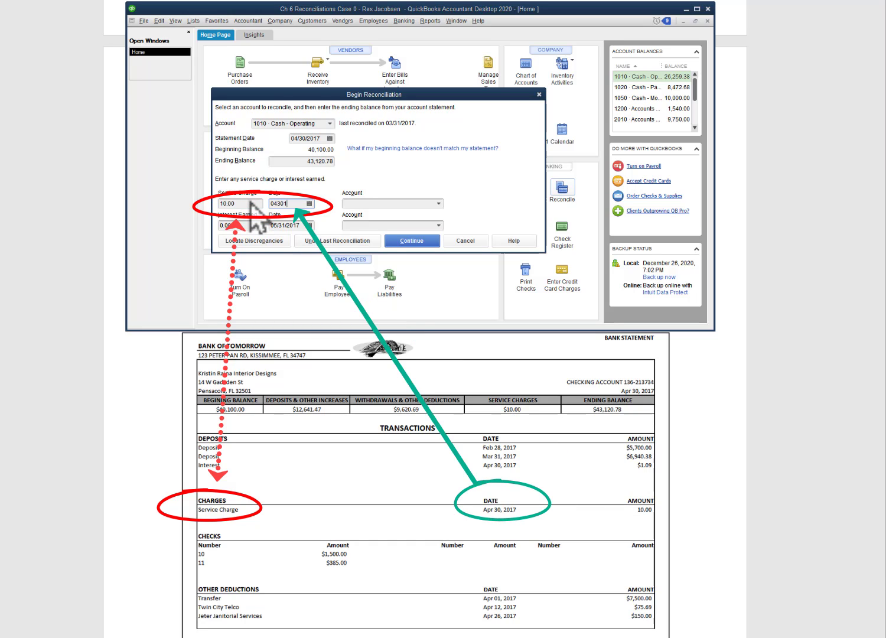
key("Tab")
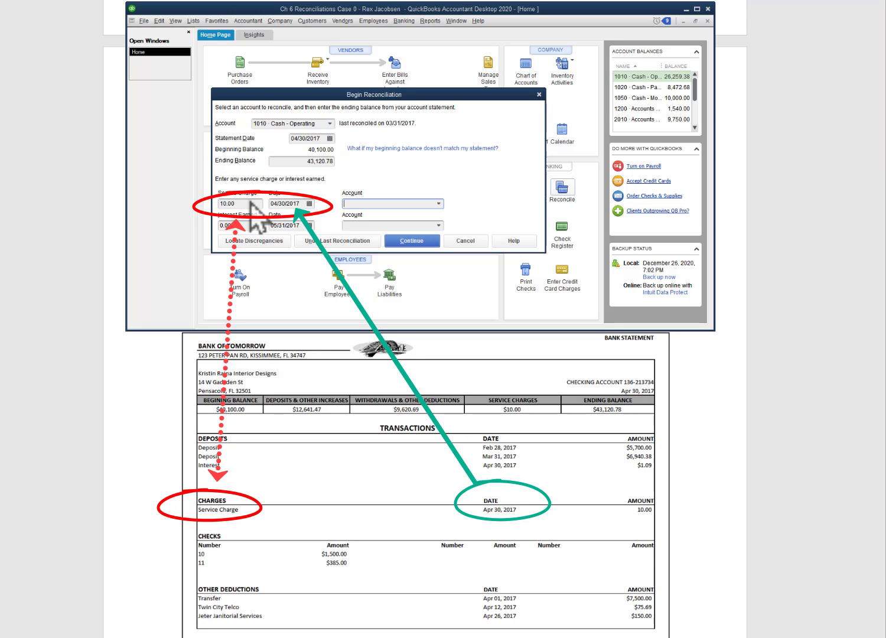
left_click(229, 203)
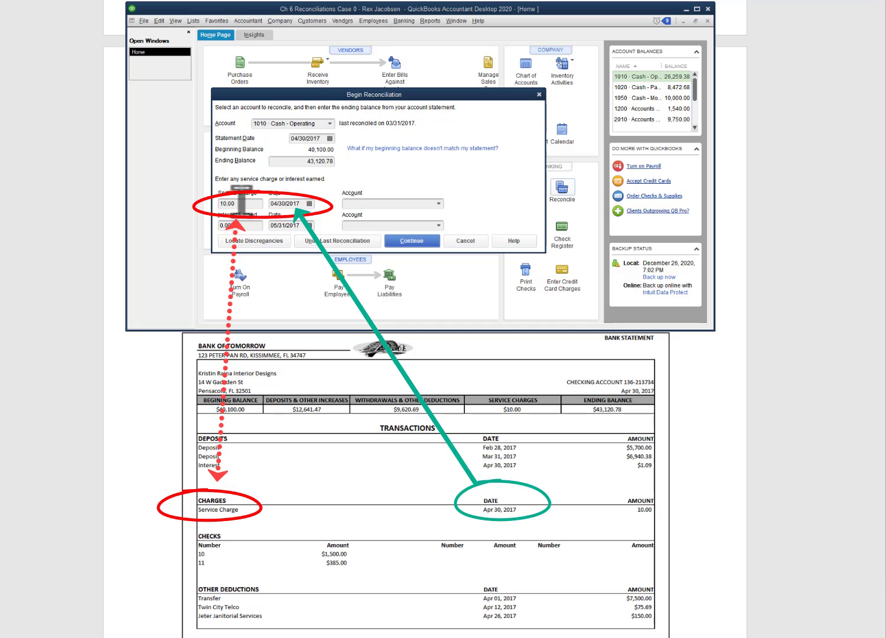
left_click_drag(230, 203, 215, 203)
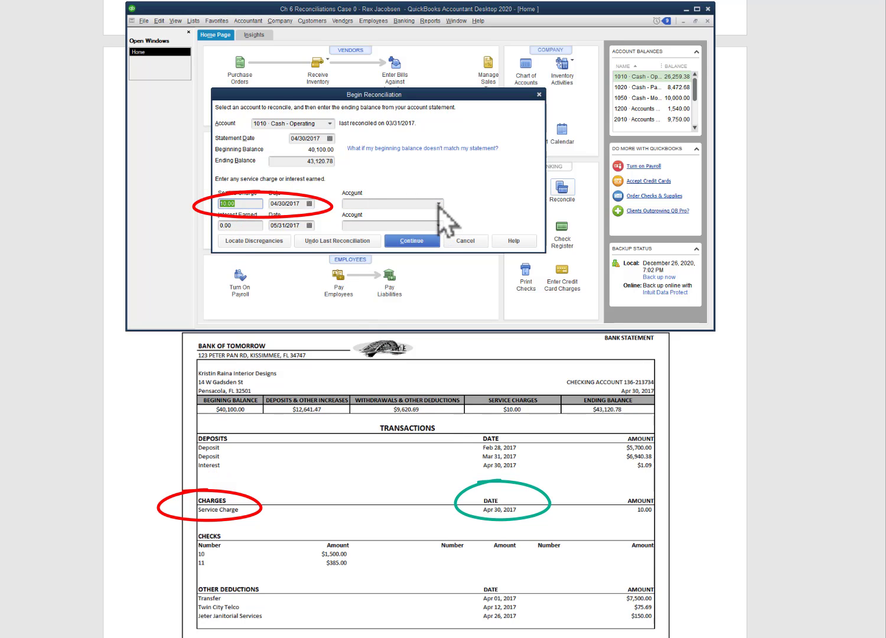
left_click(440, 206)
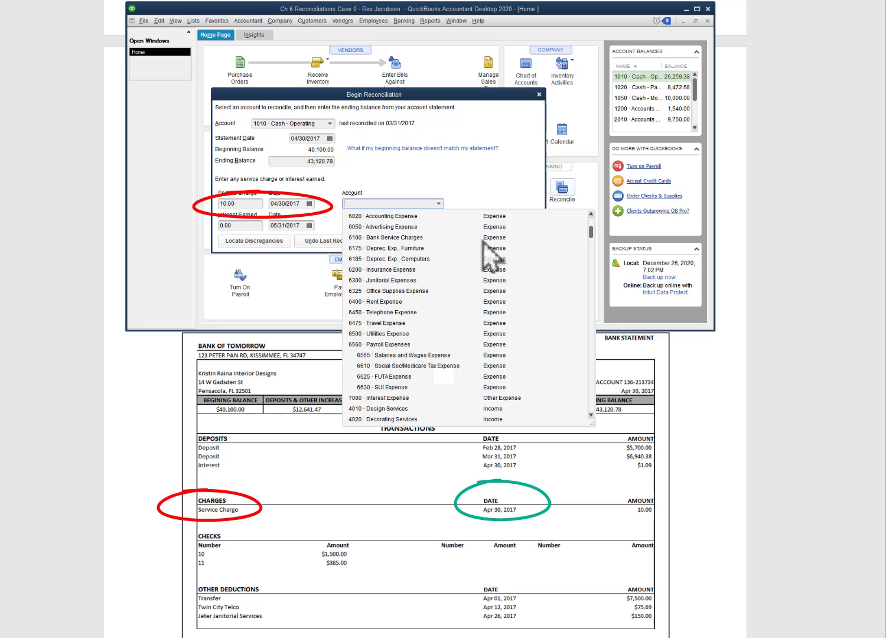
left_click(404, 238)
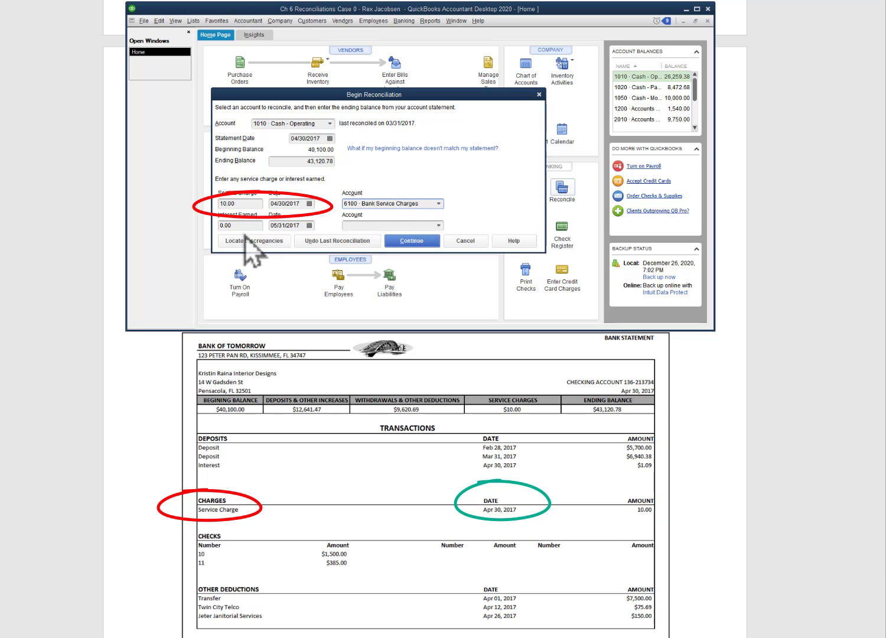
- Enter 1.09 of interest earned dated 04/30/2017 and assign it to 6900 · Interest Income
left_click(224, 225)
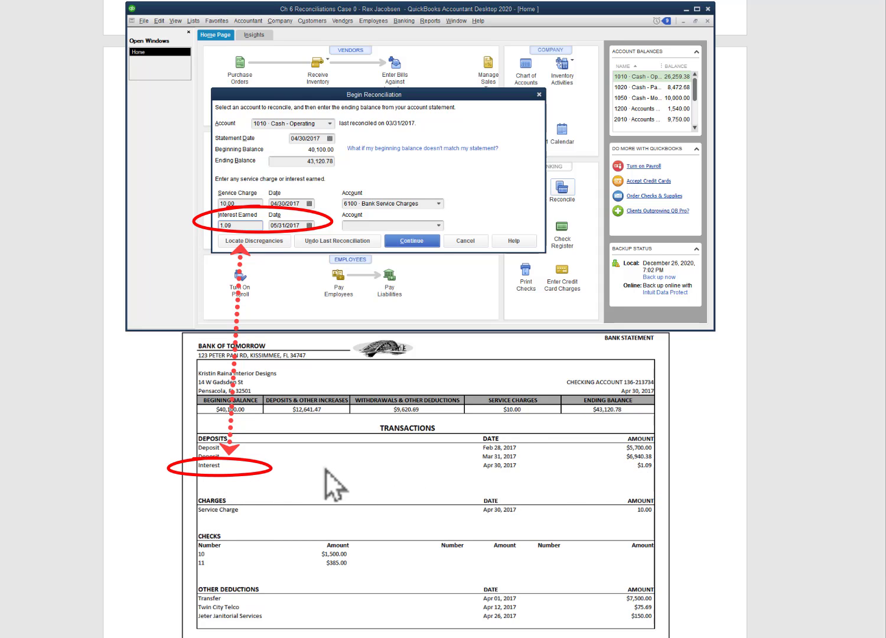
key("Tab")
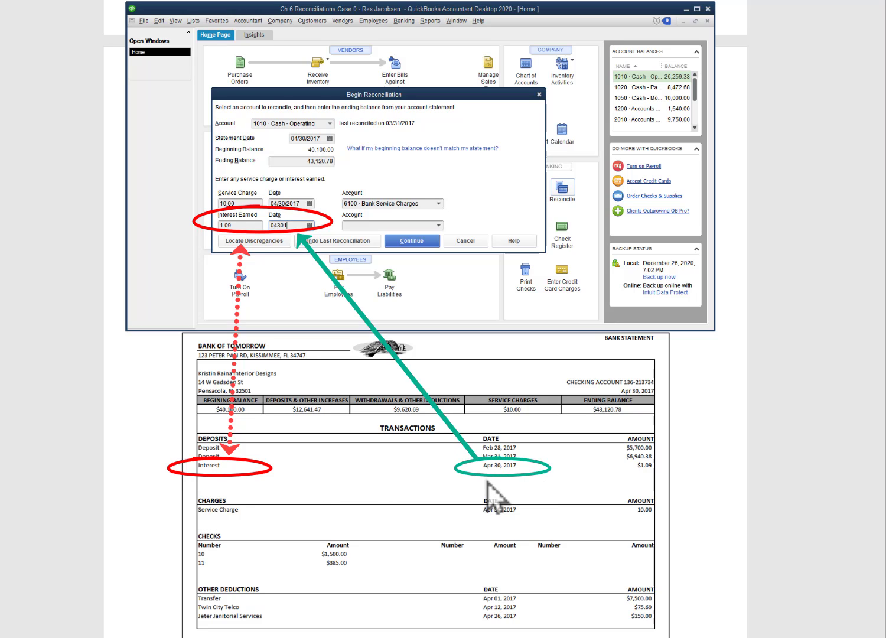
key("Tab")
left_click(438, 225)
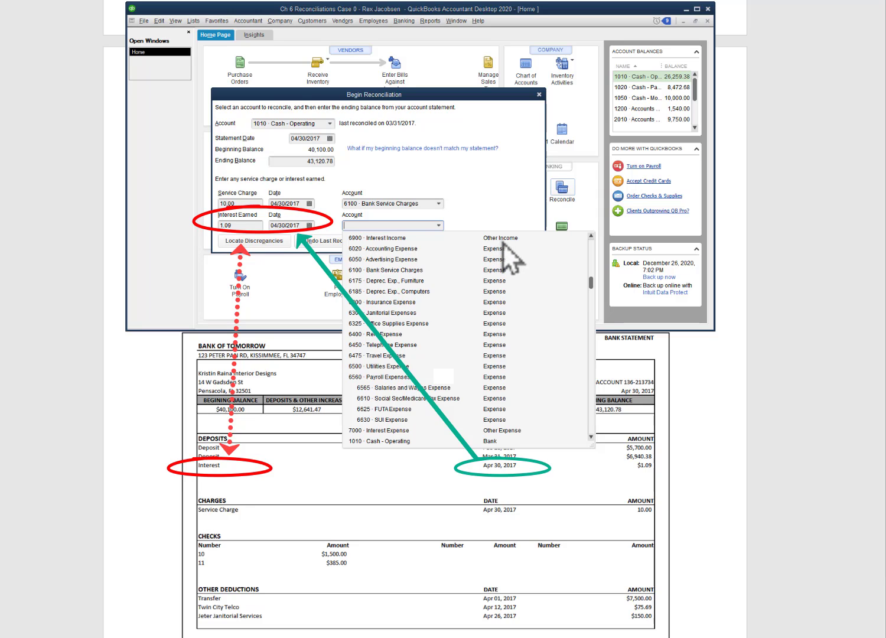
left_click(386, 237)
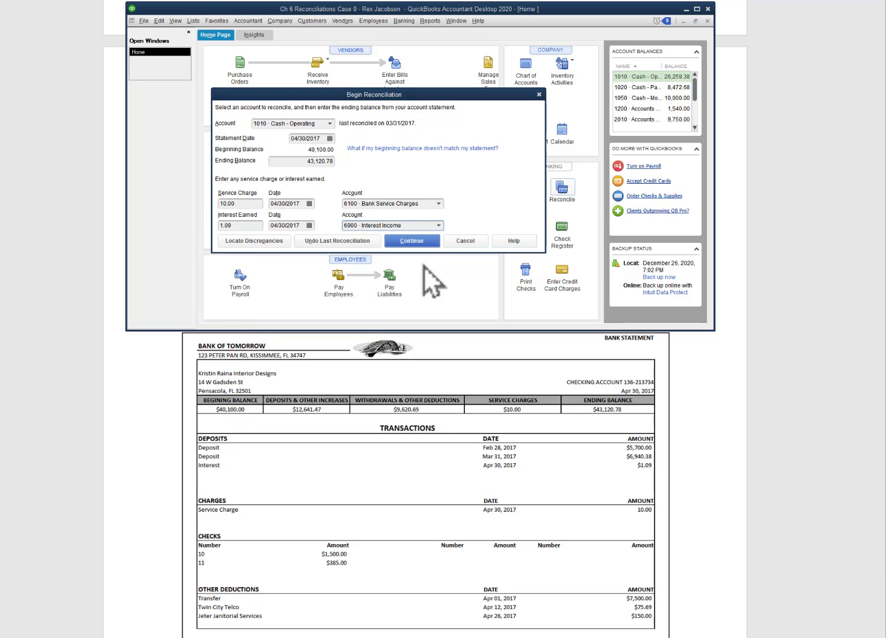
left_click(248, 204)
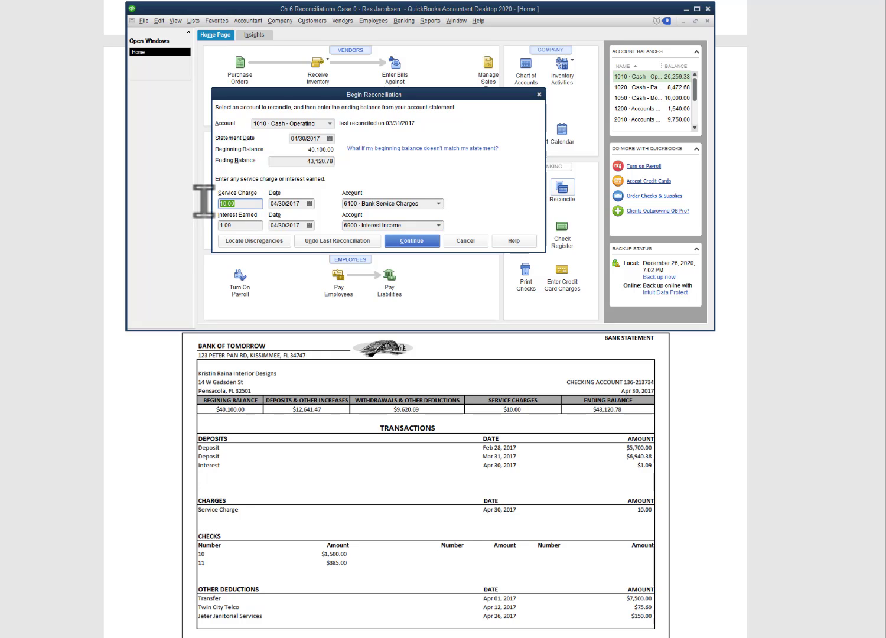
left_click(253, 225)
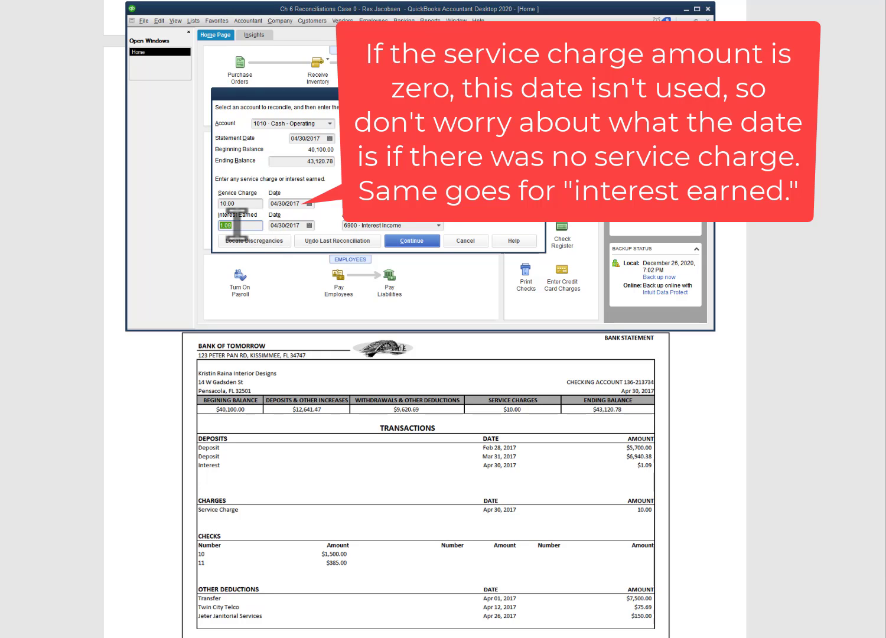
left_click(237, 203)
left_click_drag(236, 203, 214, 201)
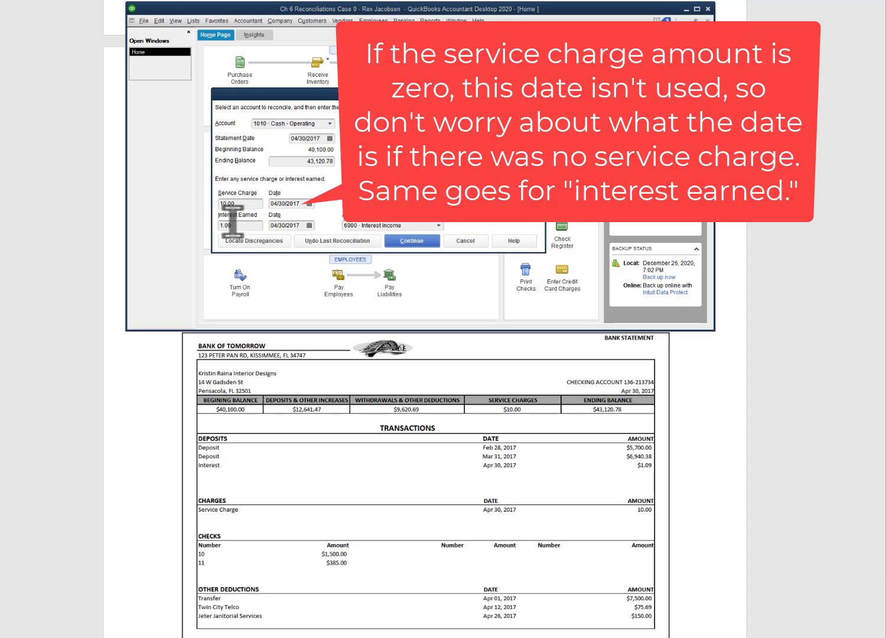
left_click(239, 225)
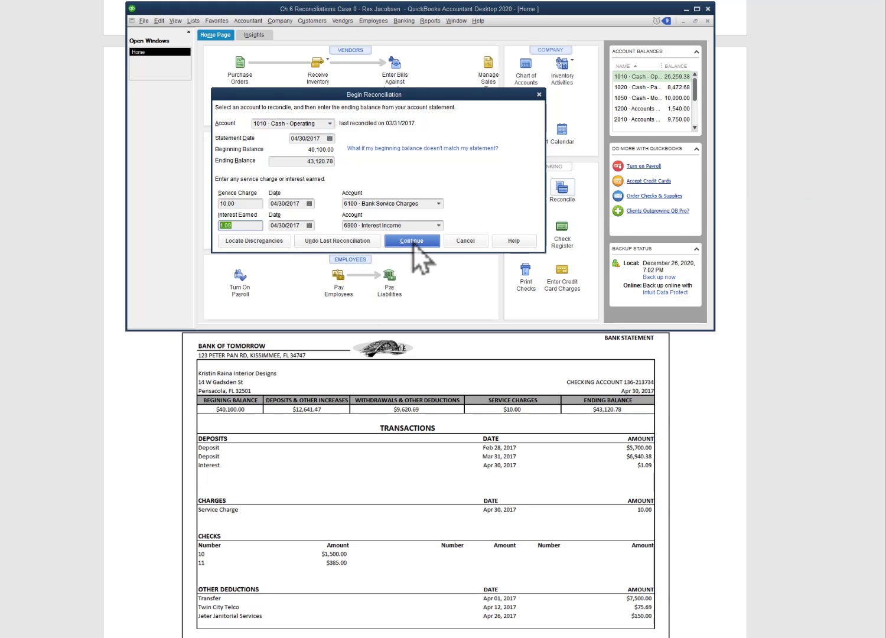
- Continue to the transaction list and mark the 02/28/2017 deposit of 5,700.00 and the 03/31/2017 deposit of 6,940.38 as cleared
left_click(412, 241)
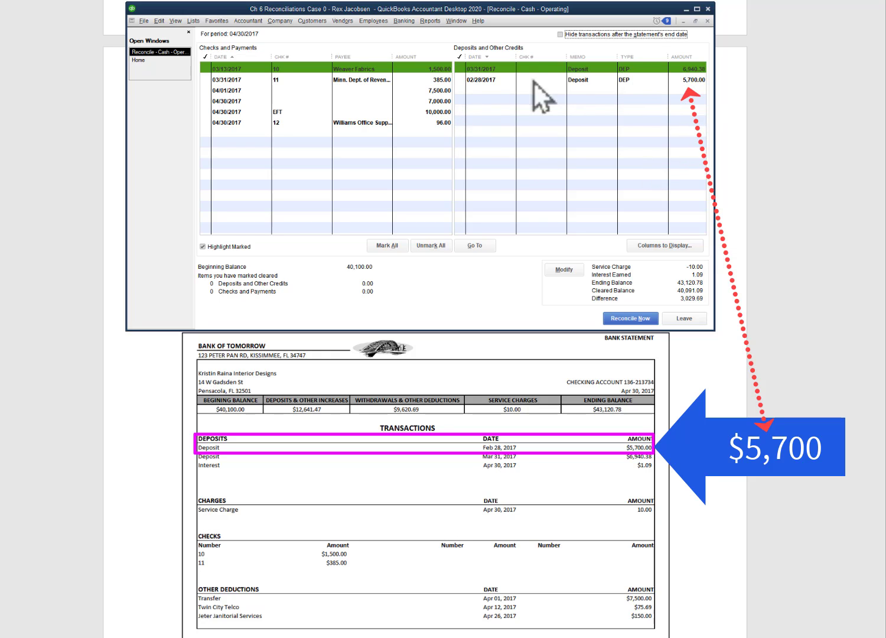
left_click(480, 80)
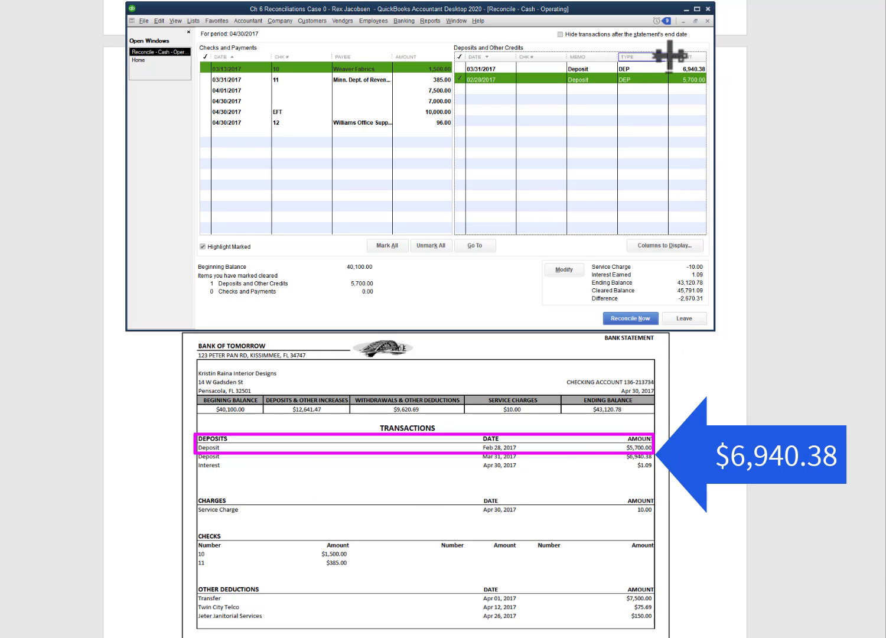
left_click(644, 68)
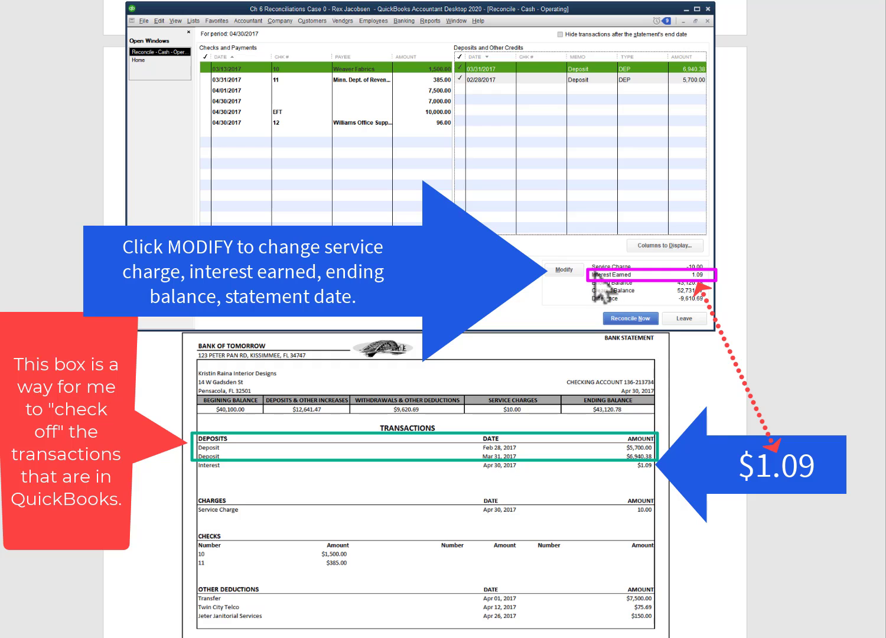
- Reopen the reconciliation's starting details to check the ending balance, service charge and service charge date, and return to the transaction list
left_click(564, 270)
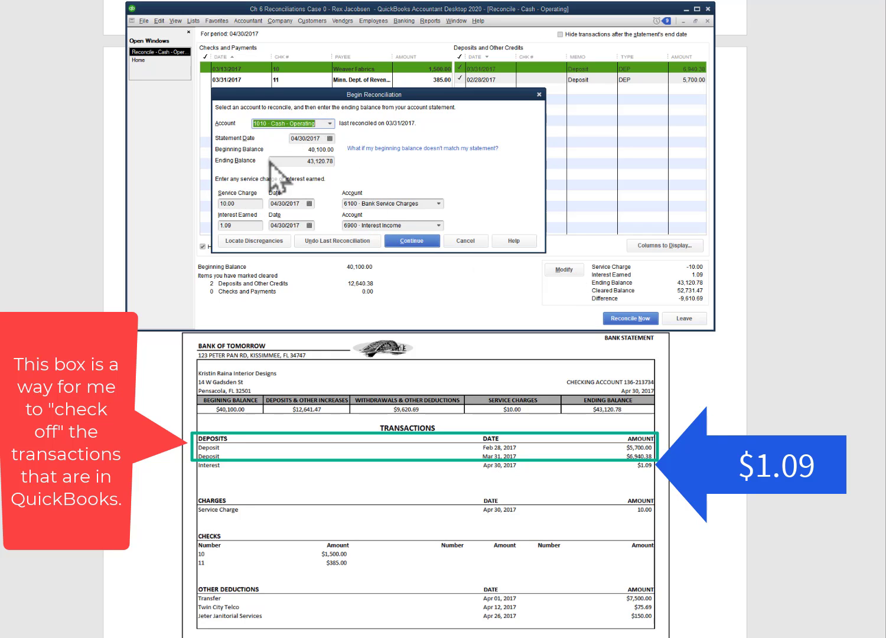
left_click(298, 161)
left_click(246, 201)
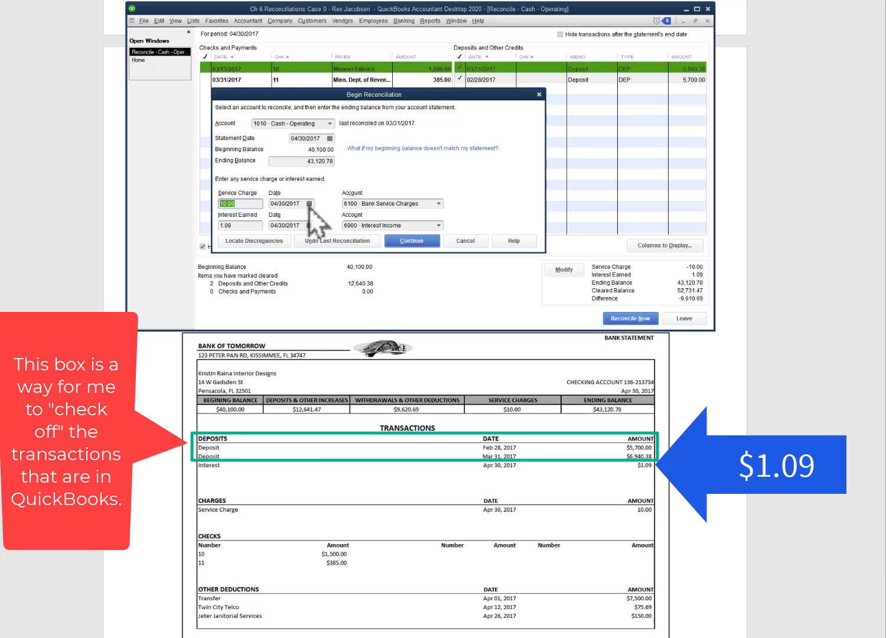
left_click_drag(298, 204, 270, 205)
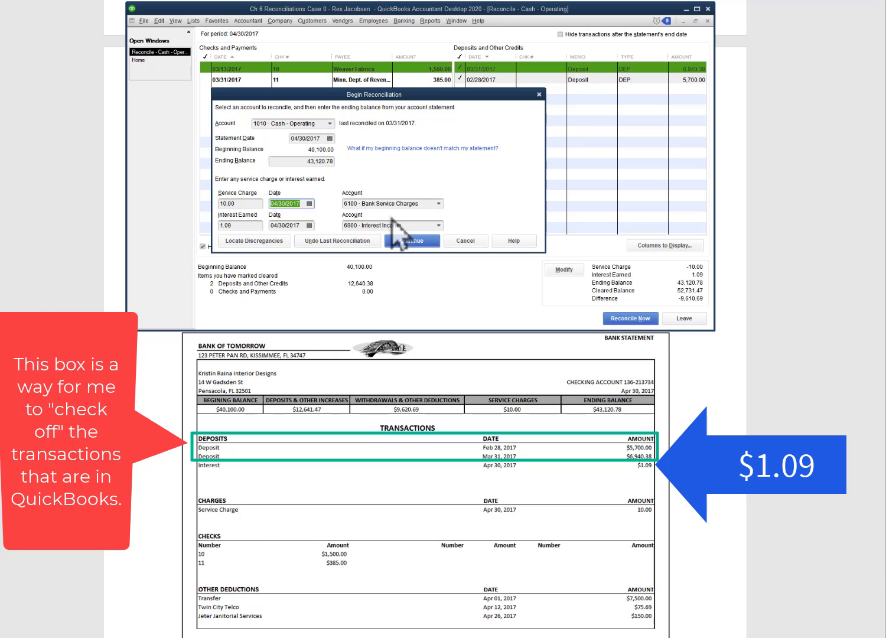
left_click(412, 242)
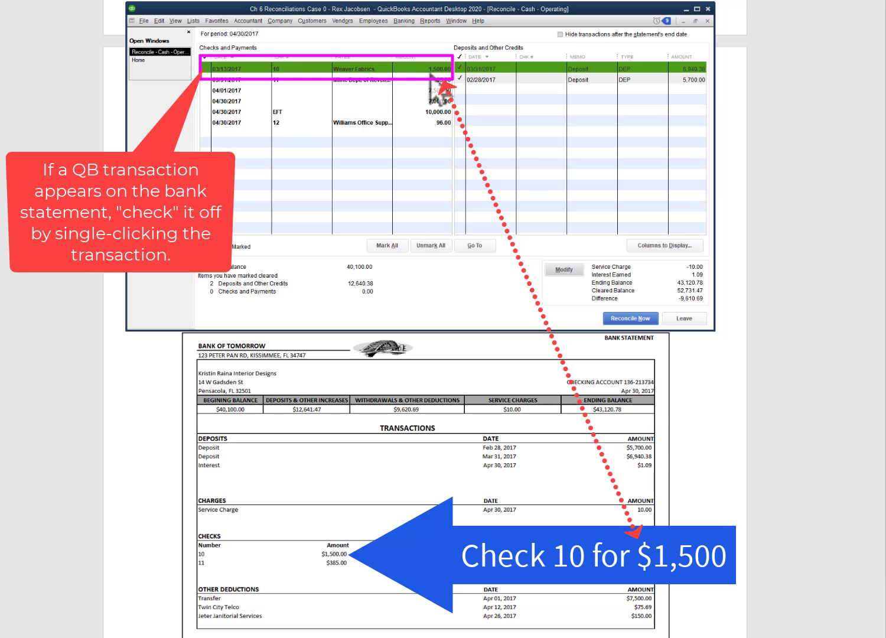
- Mark check 10 for 1,500.00, check 11 for 385.00 and the 04/01/2017 transfer of 7,500.00 as cleared
left_click(292, 71)
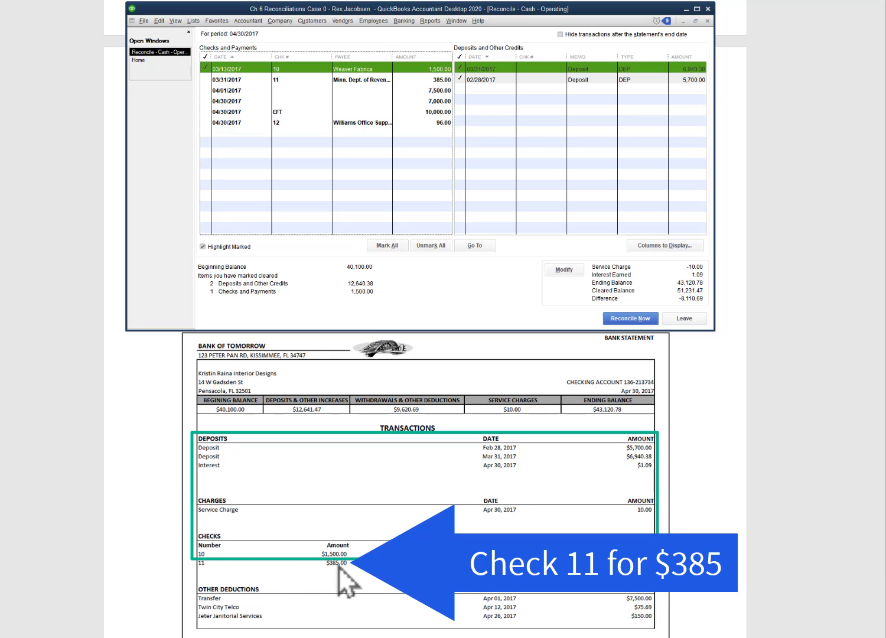
left_click(295, 81)
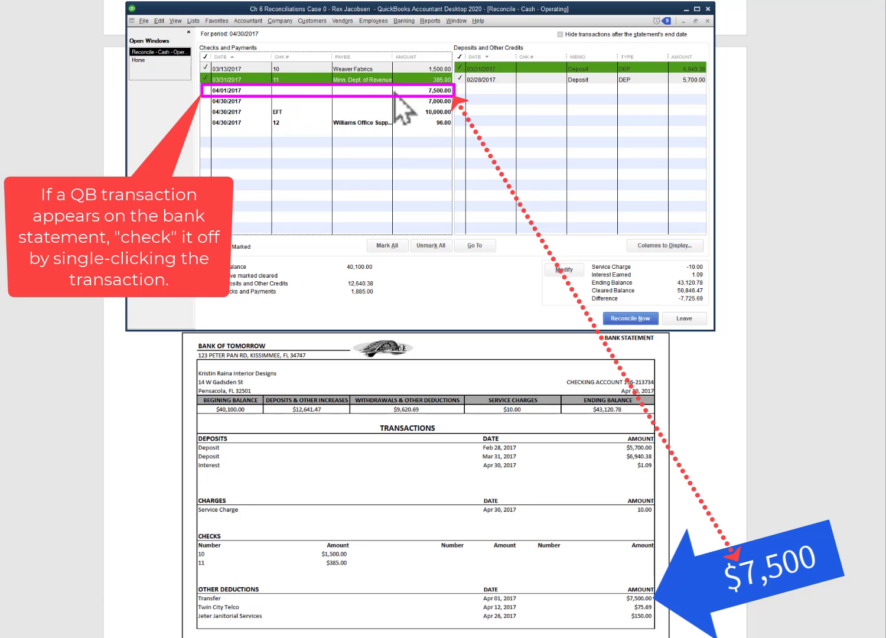
left_click(287, 93)
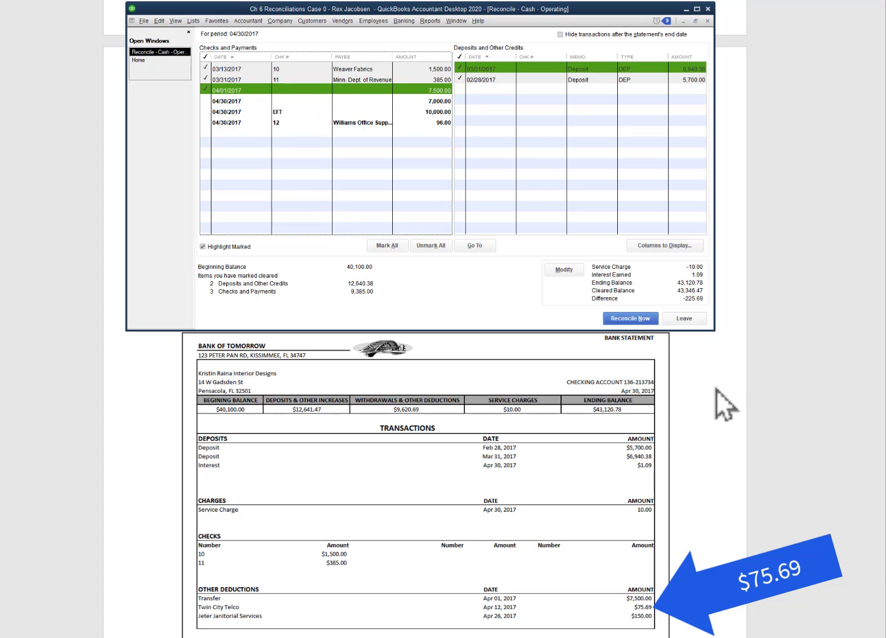
left_click(699, 383)
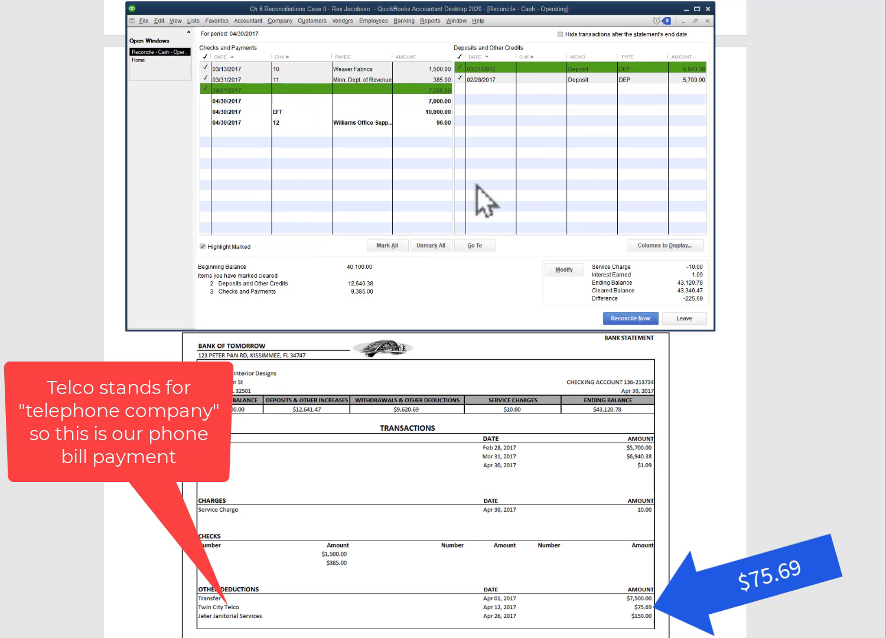
left_click(139, 59)
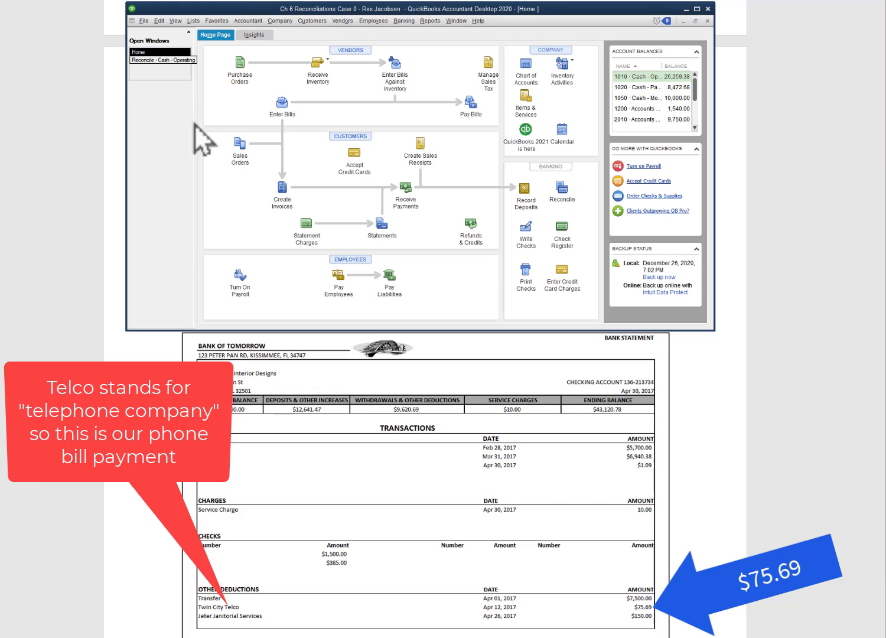
left_click(527, 235)
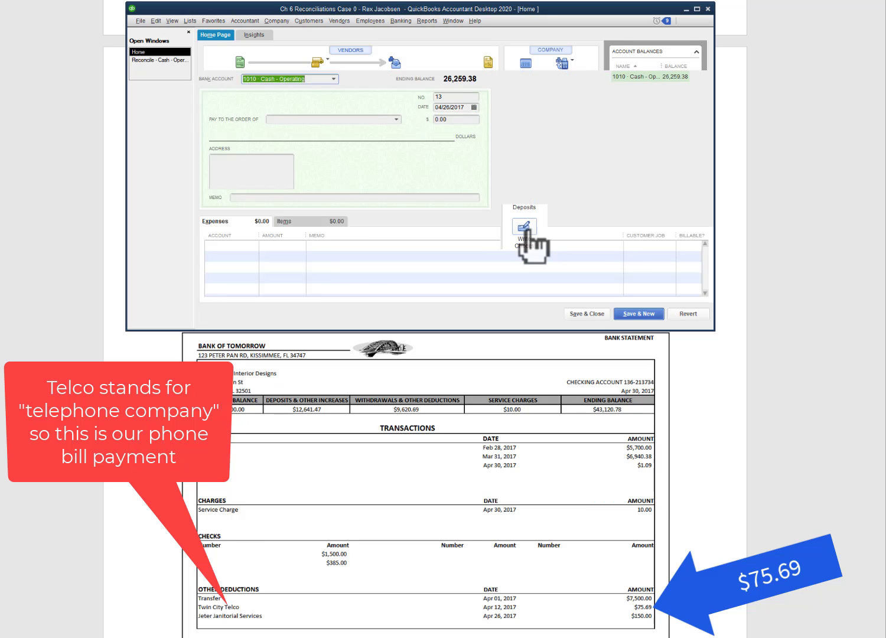
left_click(452, 96)
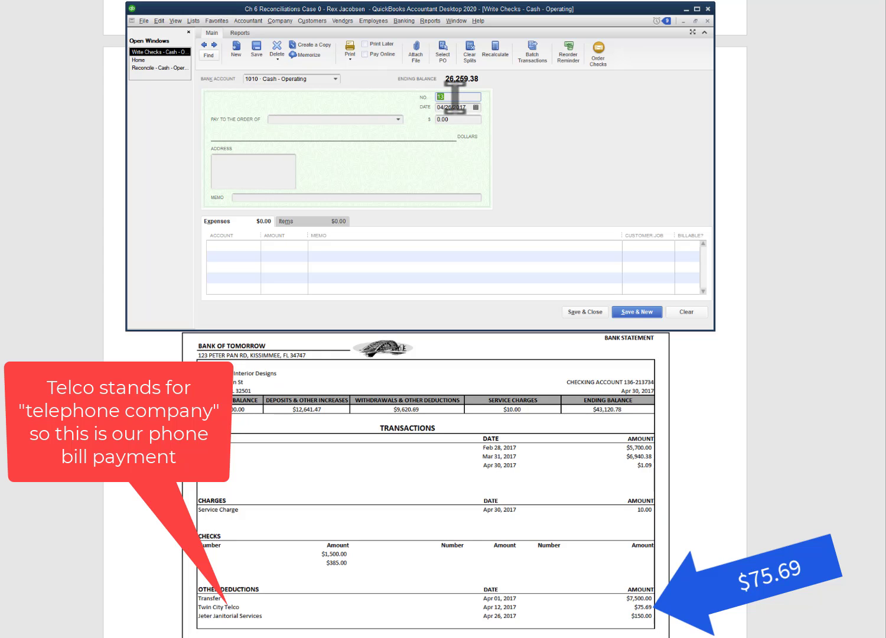
left_click(707, 21)
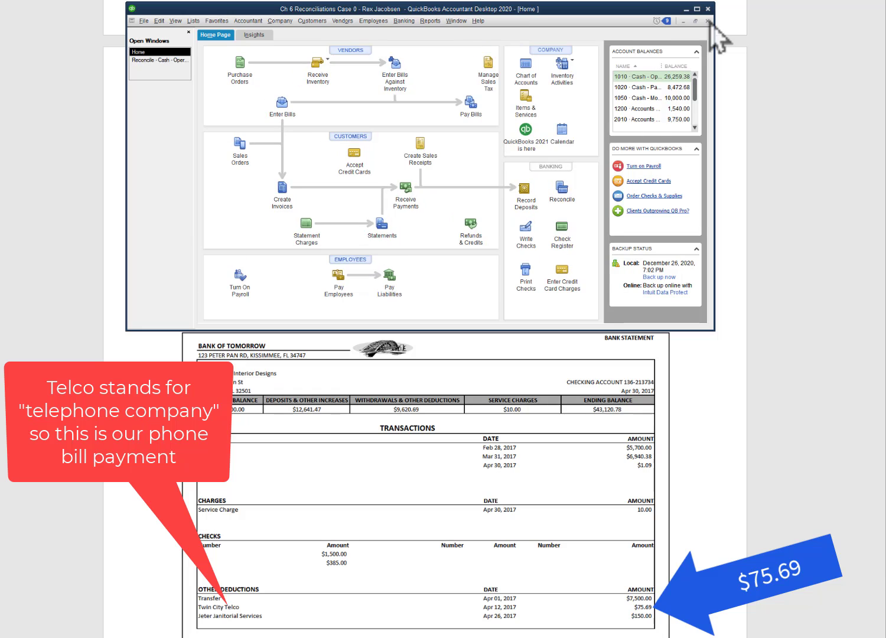
left_click(172, 61)
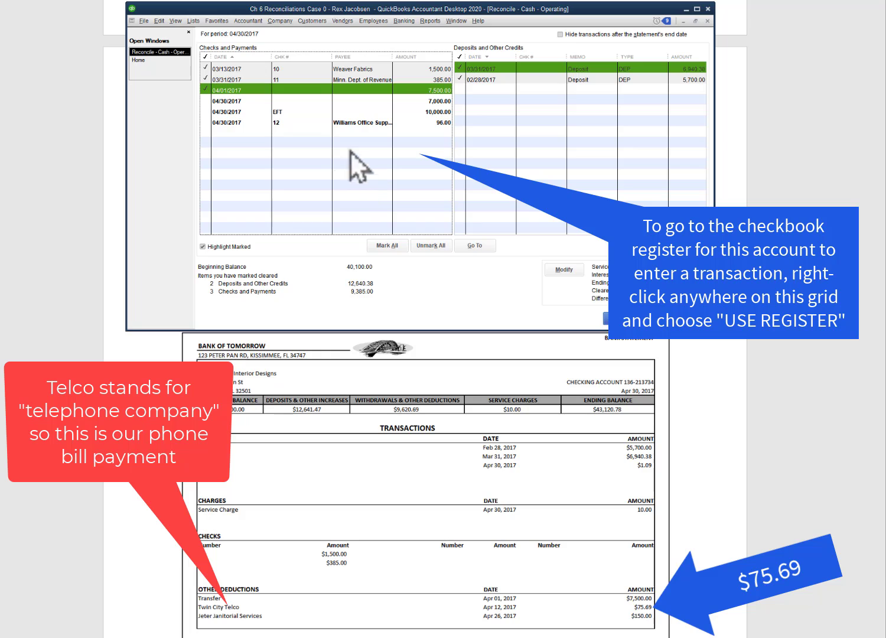
- Open the Cash - Operating account's register directly from the reconciliation's transaction list
right_click(310, 141)
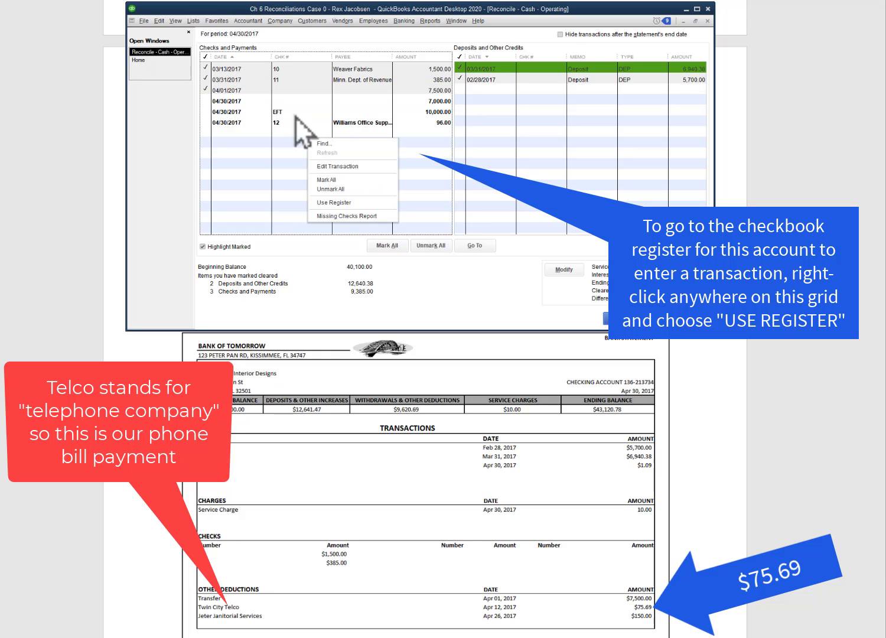
right_click(519, 152)
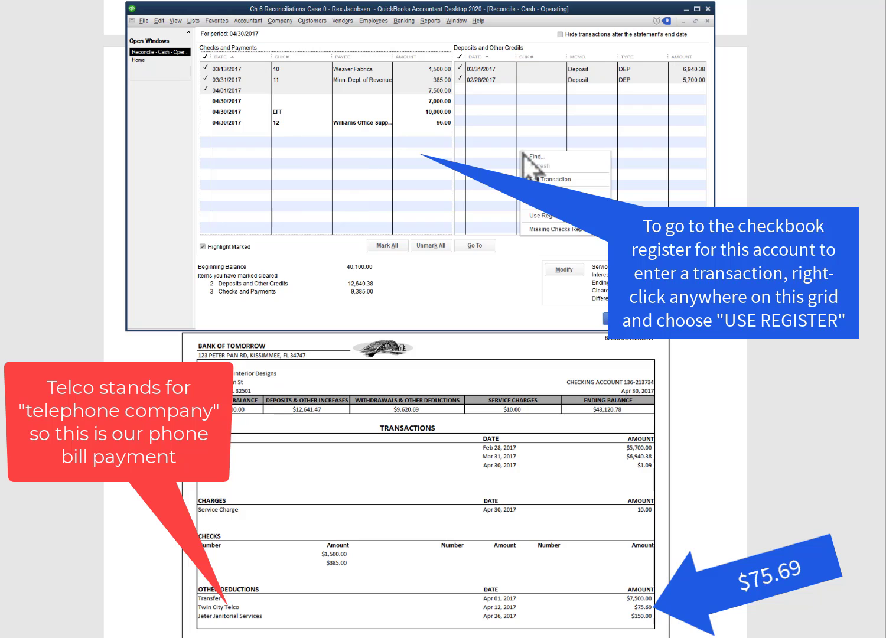
right_click(334, 205)
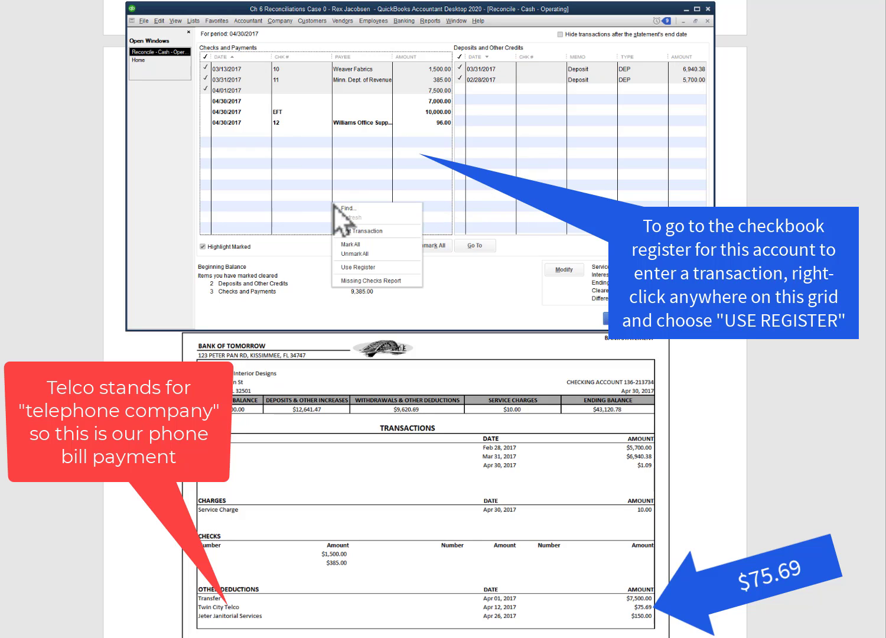
left_click(388, 269)
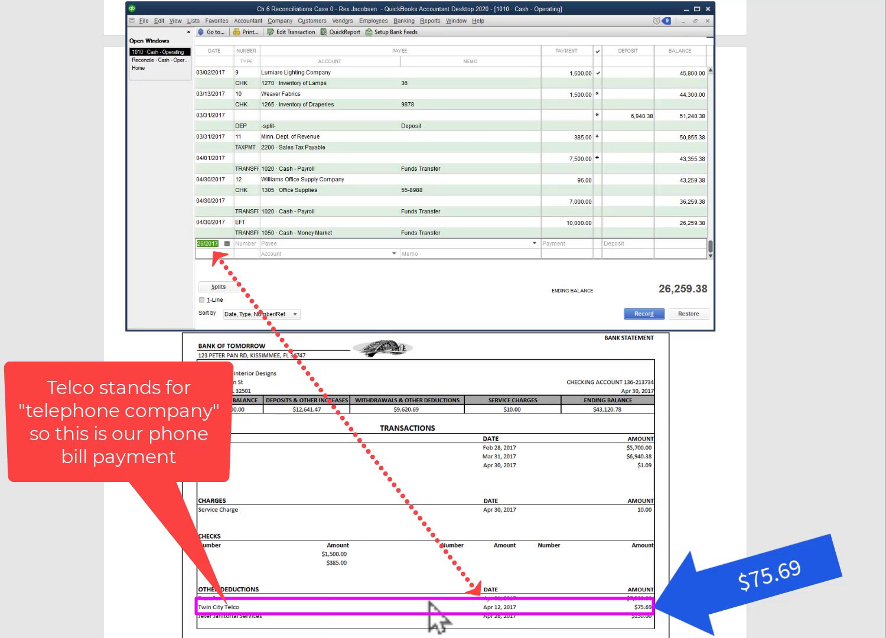
- Record an EFT payment of 75.69 to TwinCityTelCo dated 04/12/2017 and assign it to 6450 · Telephone Expense
type("041217")
key("Tab")
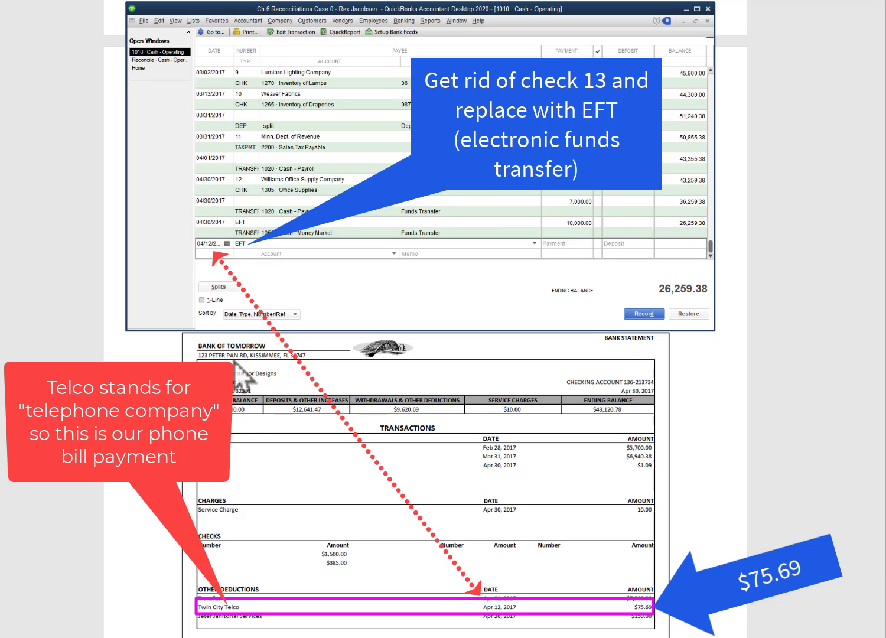
type("TwinCityTelCo")
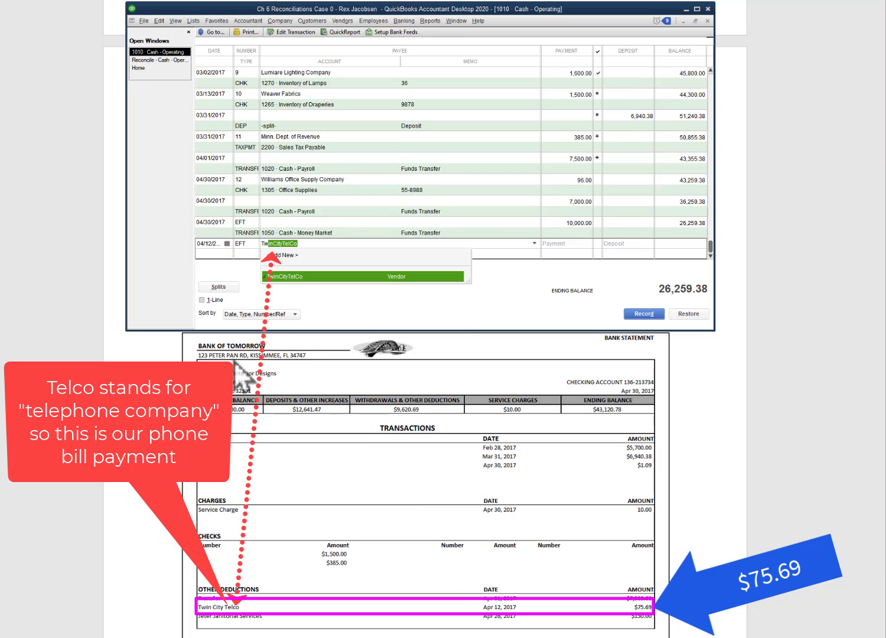
key("Tab")
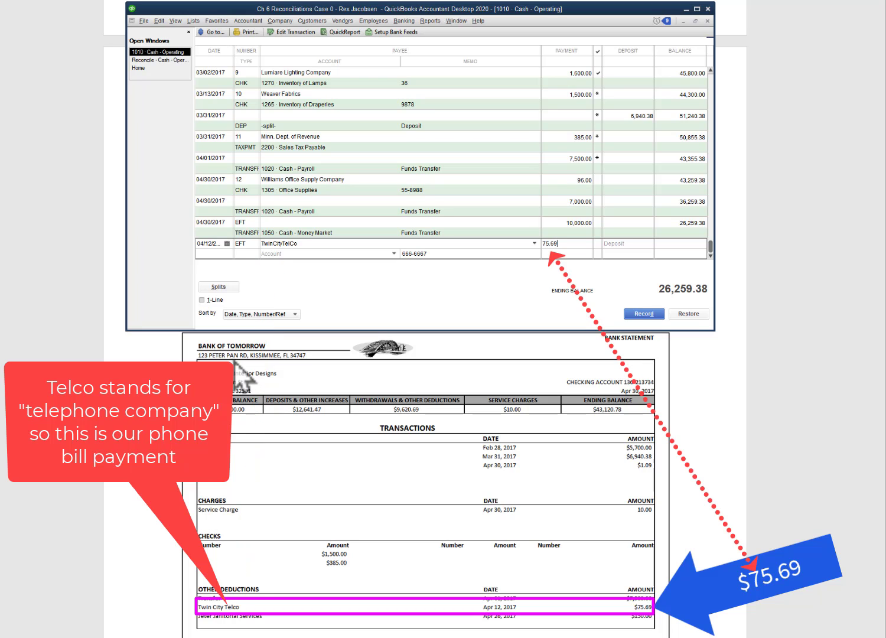
key("Tab")
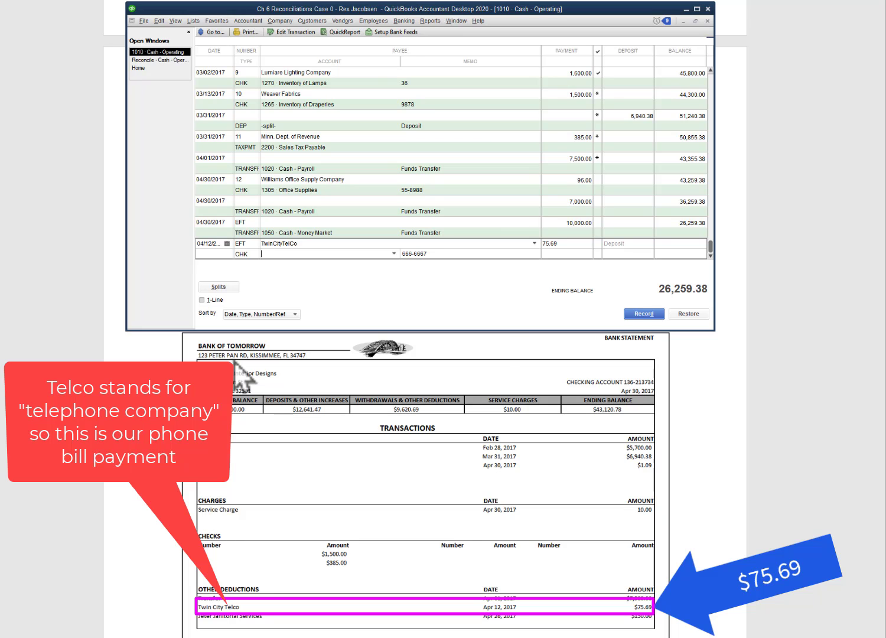
type("Telephone Expense")
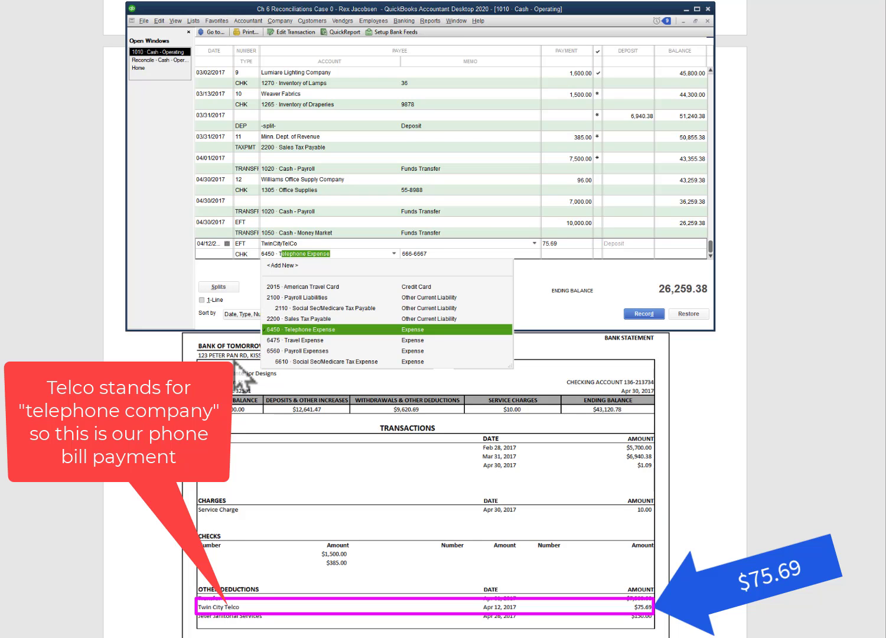
key("Tab")
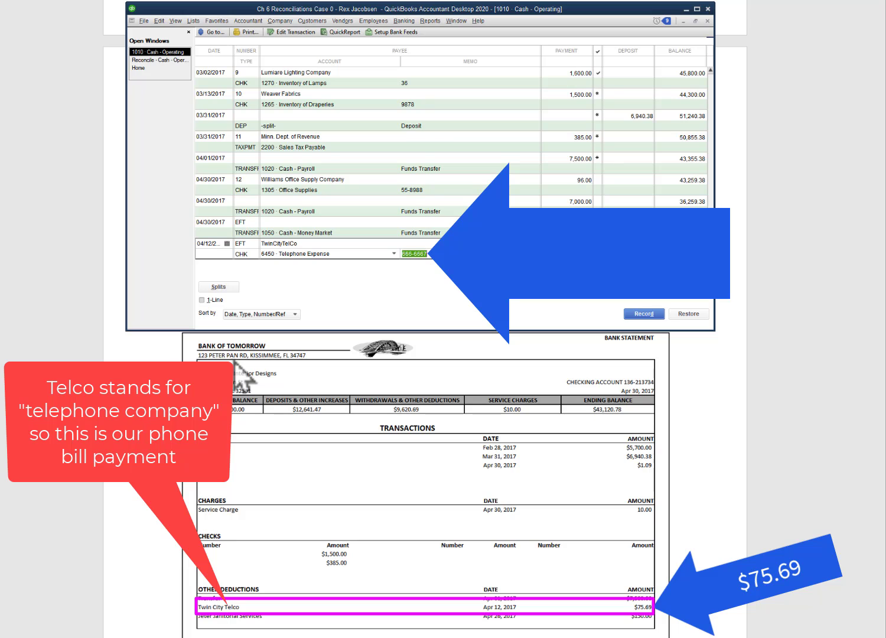
left_click(642, 314)
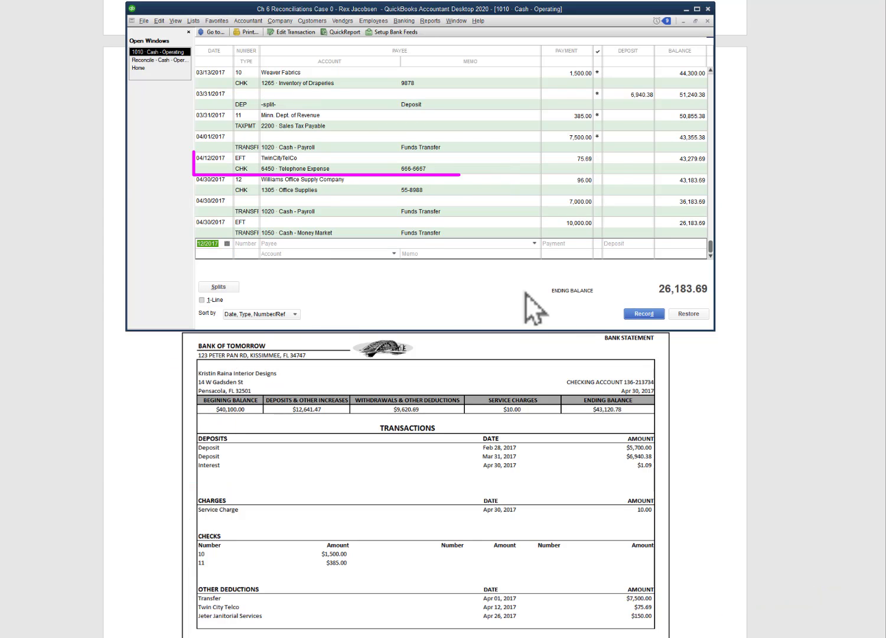
- Return to the reconciliation and mark the 04/12/2017 TwinCityTelCo payment of 75.69 as cleared
left_click(321, 161)
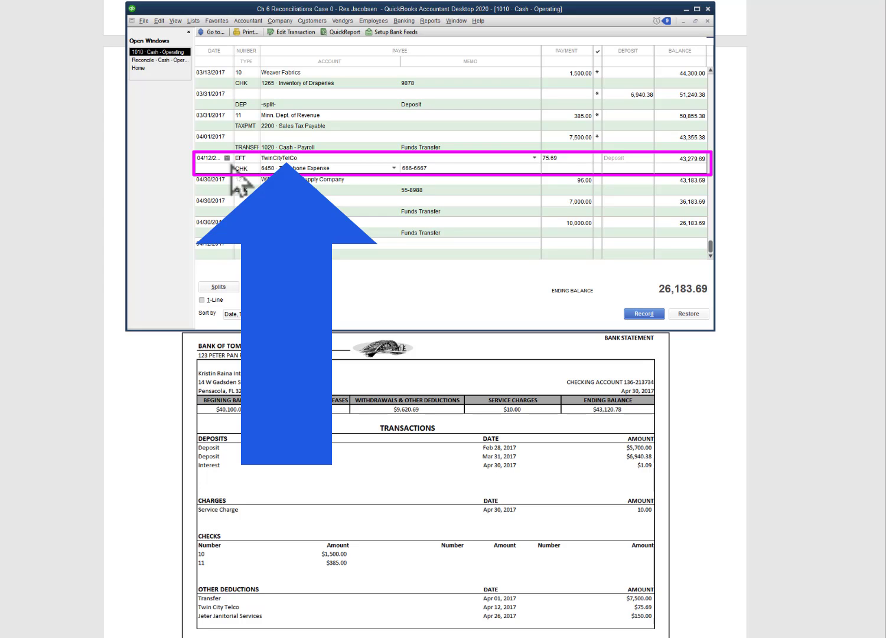
left_click(167, 60)
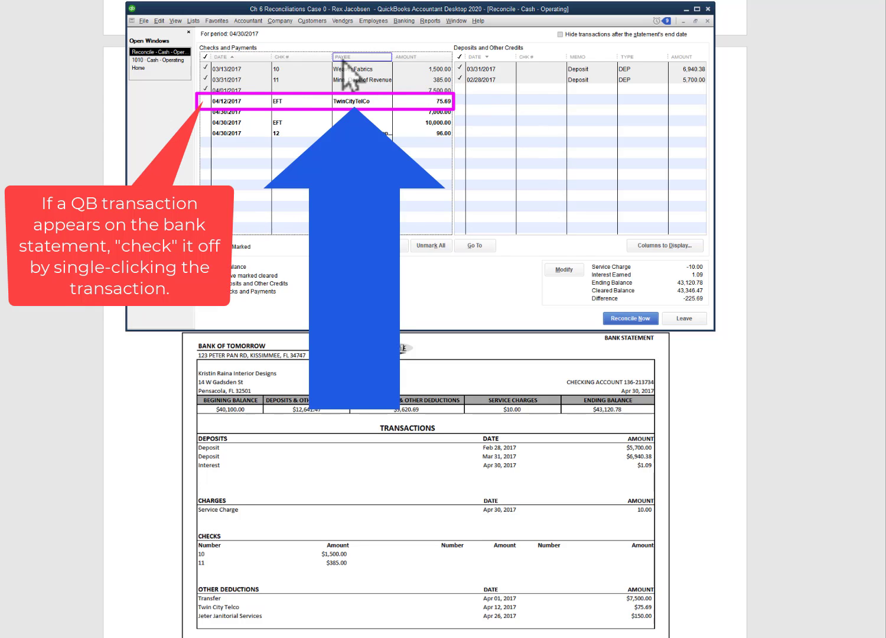
left_click(363, 101)
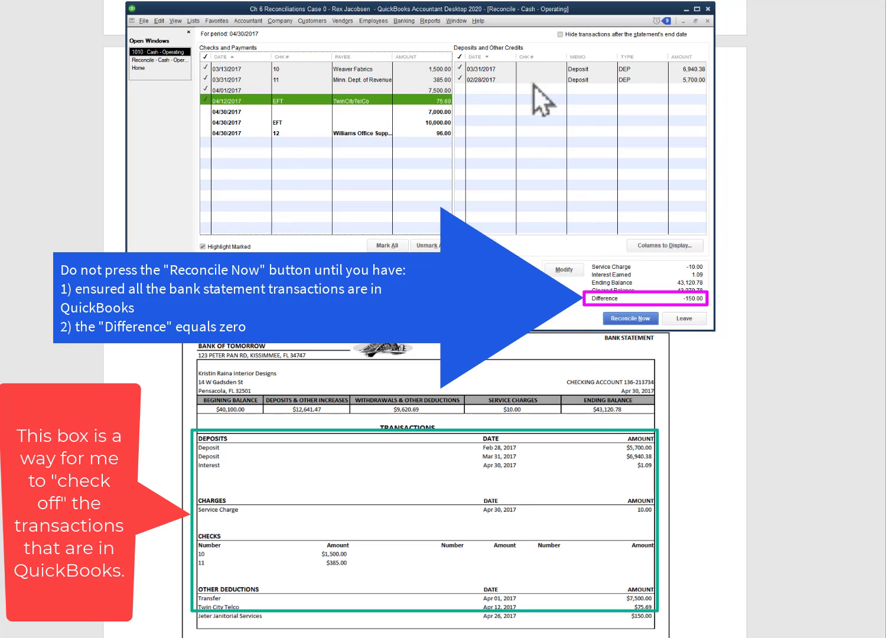
- Open the check register for 1010 · Cash - Operating from the home page
right_click(302, 103)
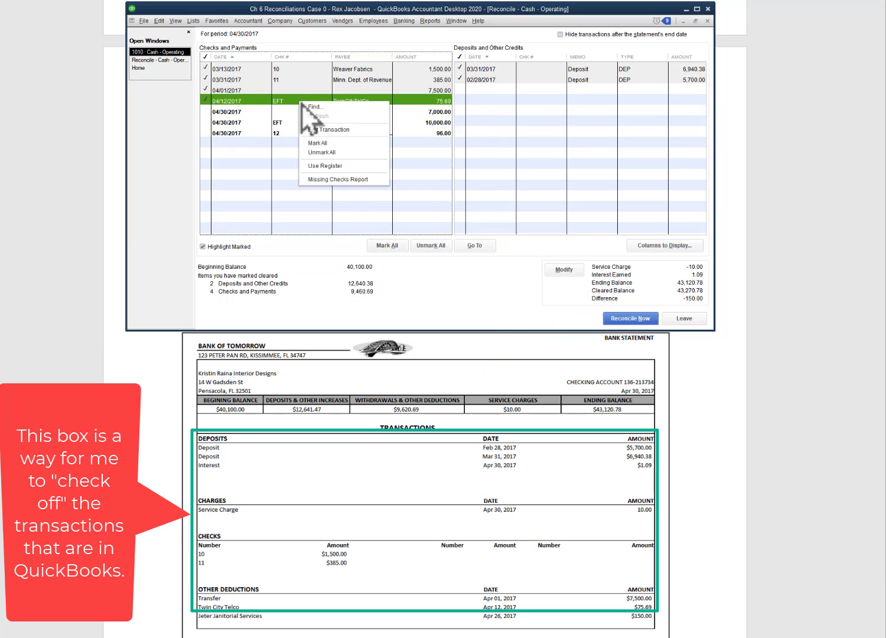
left_click(161, 150)
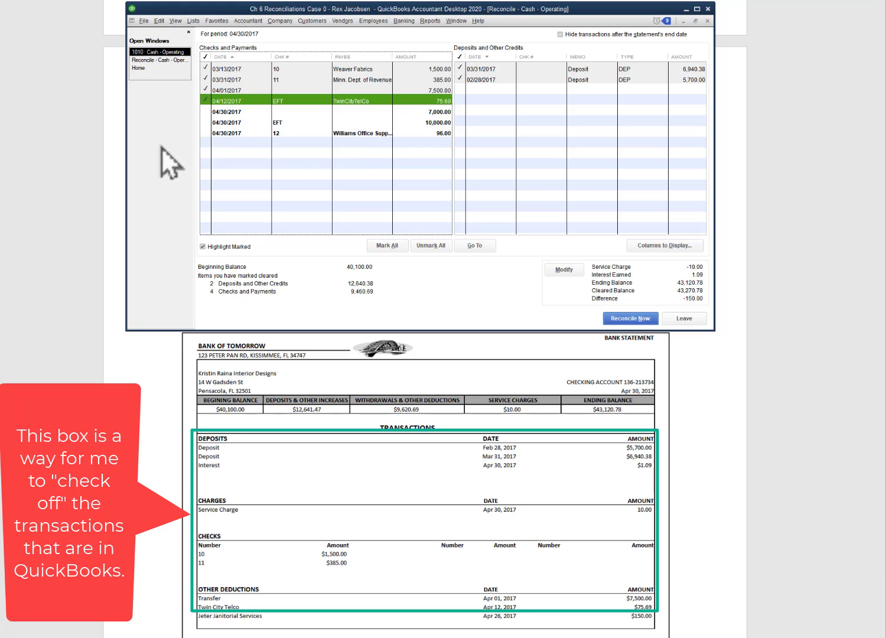
left_click(147, 68)
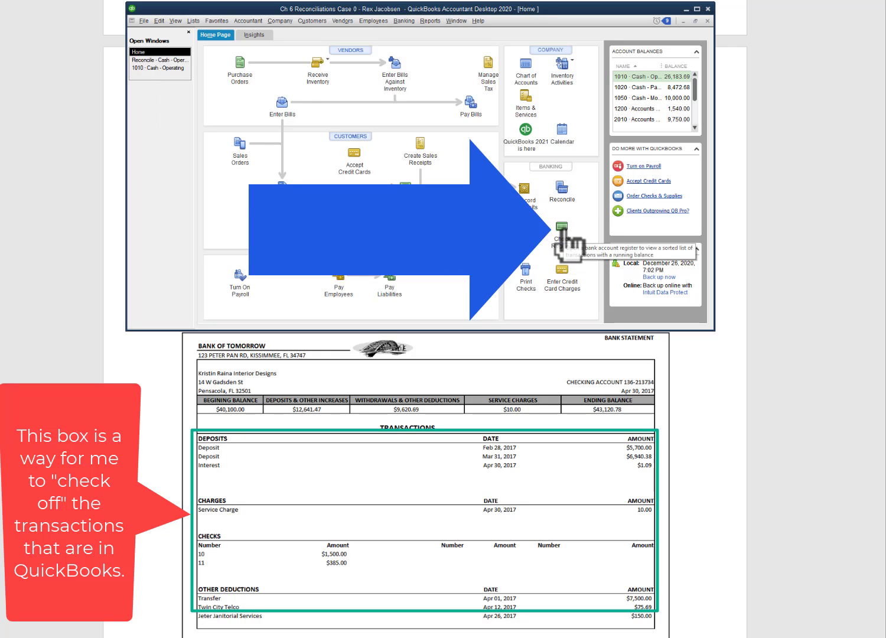
left_click(561, 228)
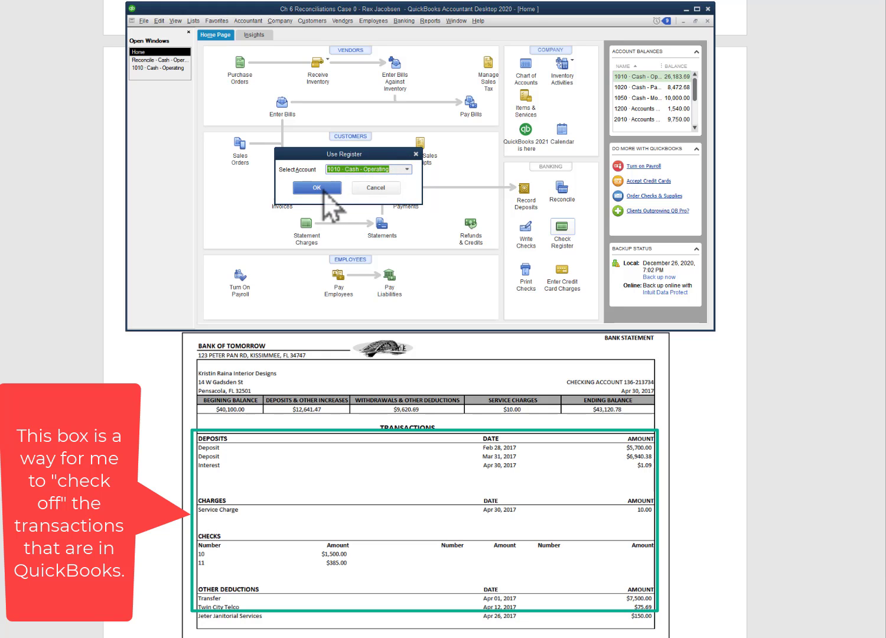
left_click(317, 187)
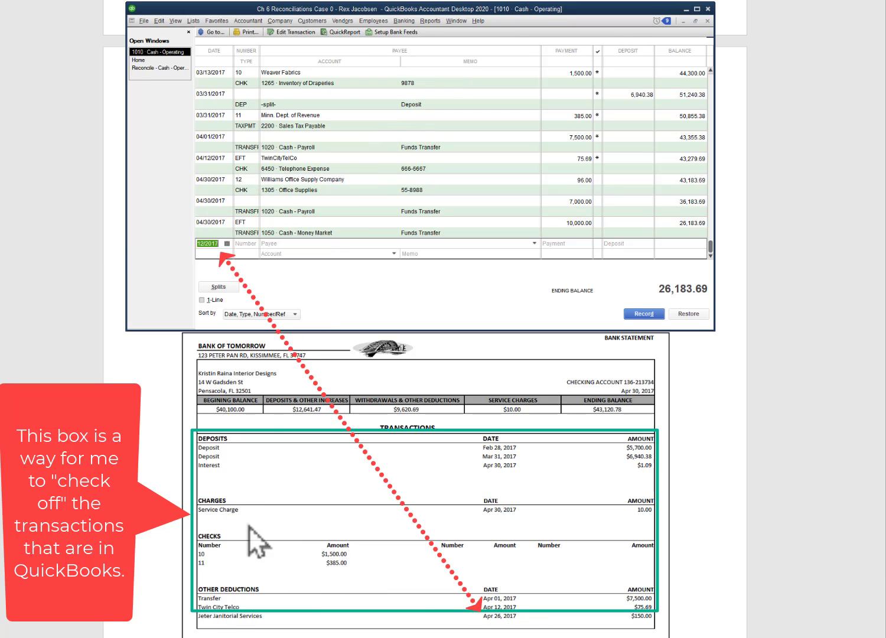
- Enter a new EFT payment of 150.00 to Jeter Janitorial Services dated 04/26/2017 in the register
type("0426")
key("Tab")
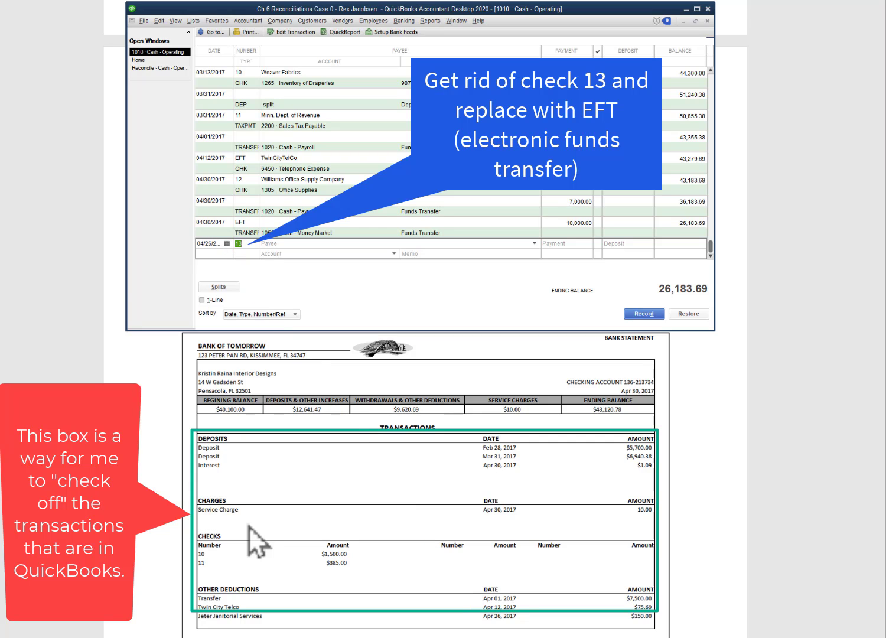
type("EFT")
key("Tab")
type("Je")
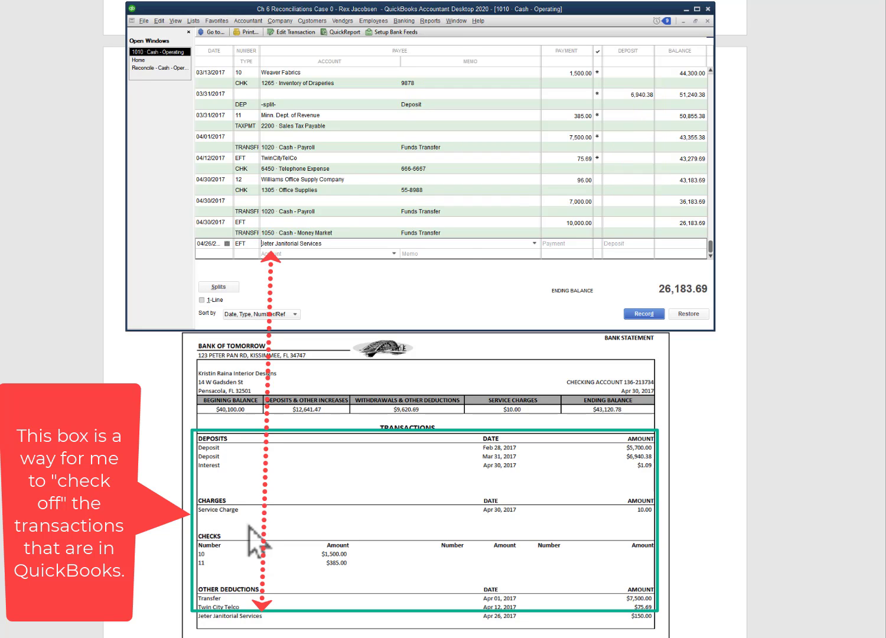
key("Tab")
key("Tab")
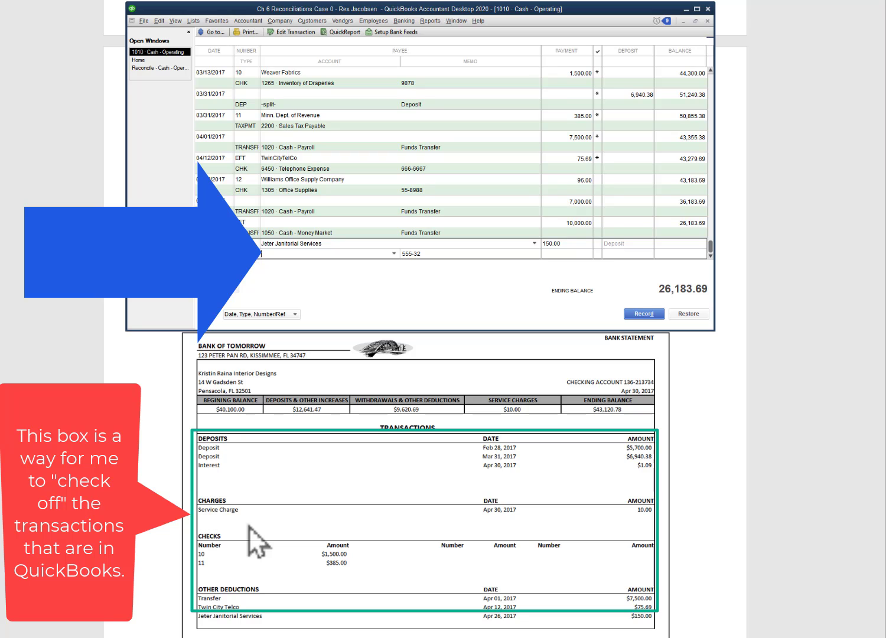
- Assign the Jeter Janitorial Services payment to 6300 · Janitorial Expenses and record the transaction
type("Janitorial Expenses")
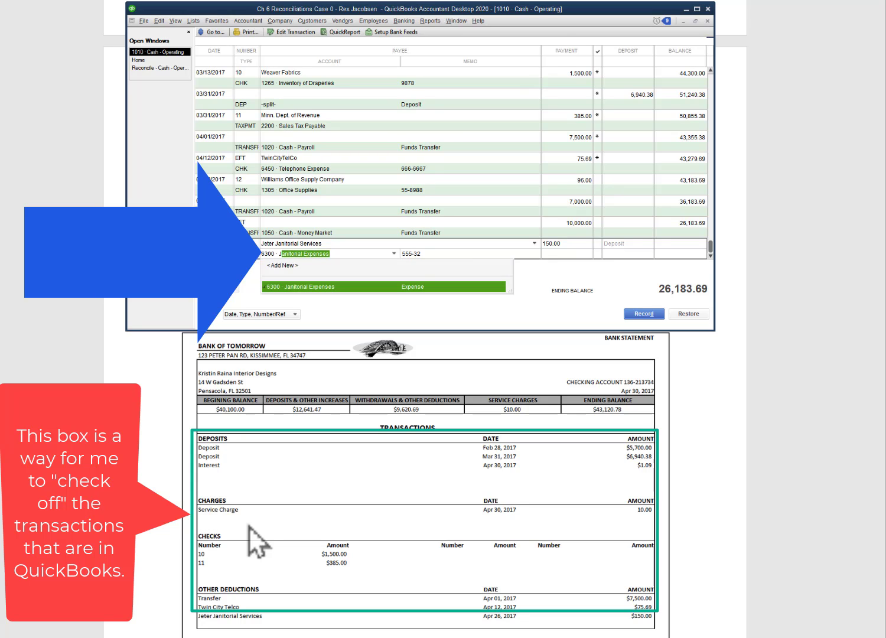
left_click(395, 254)
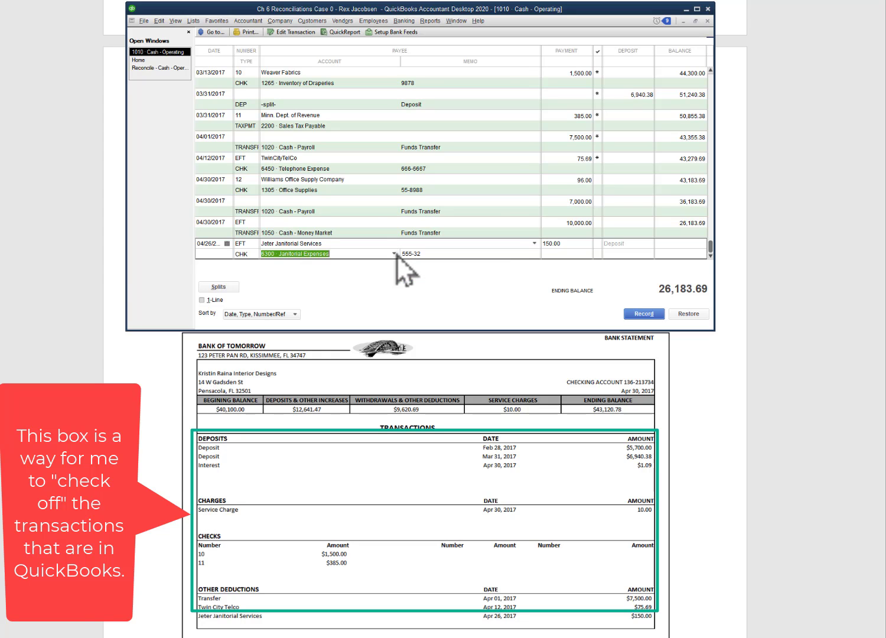
left_click(395, 254)
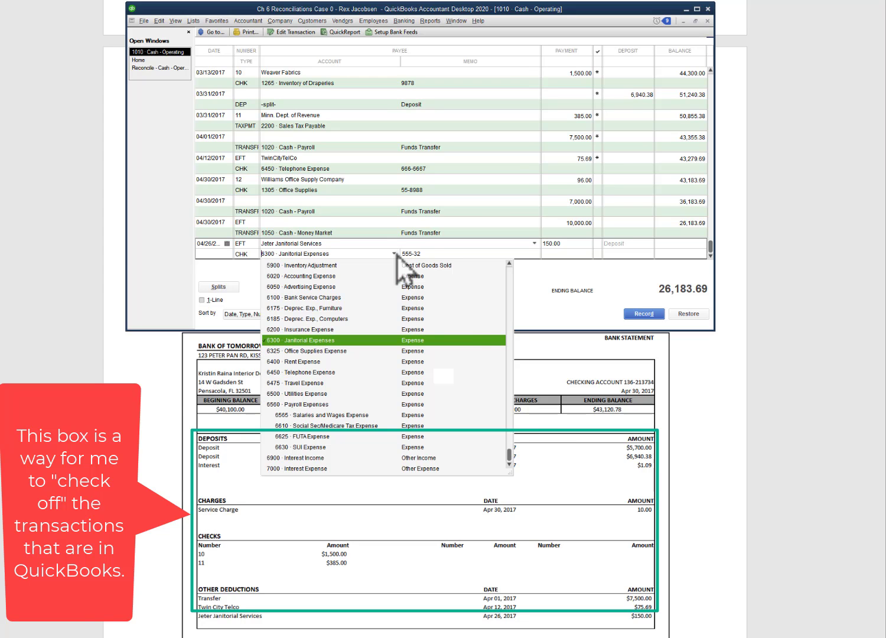
left_click(394, 253)
key("BackSpace")
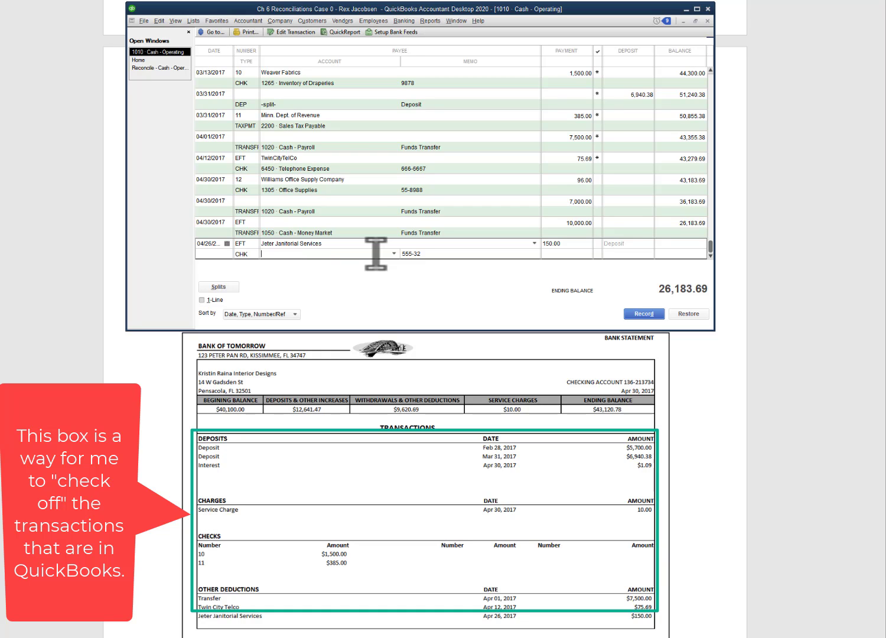
type("Janitorial Expenses")
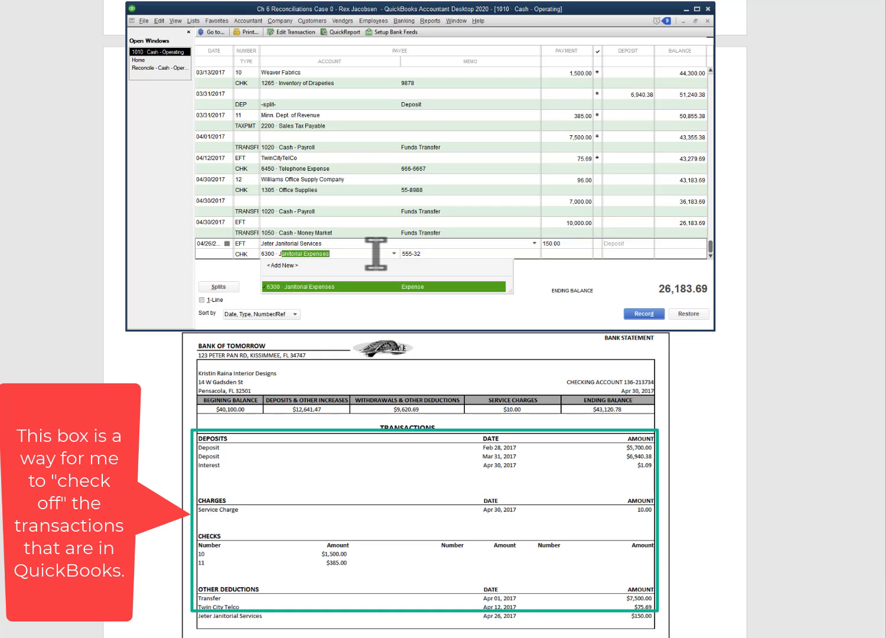
key("Tab")
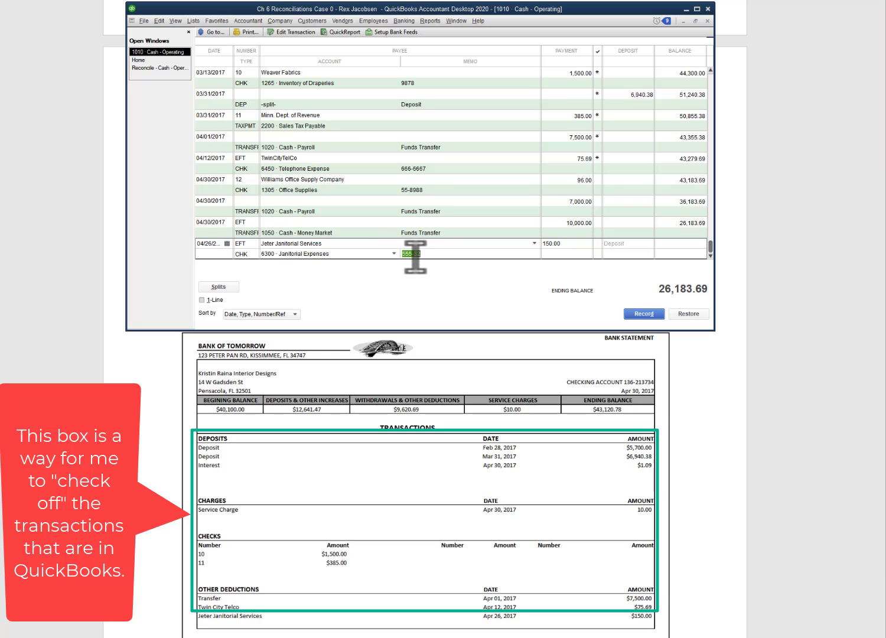
left_click(639, 314)
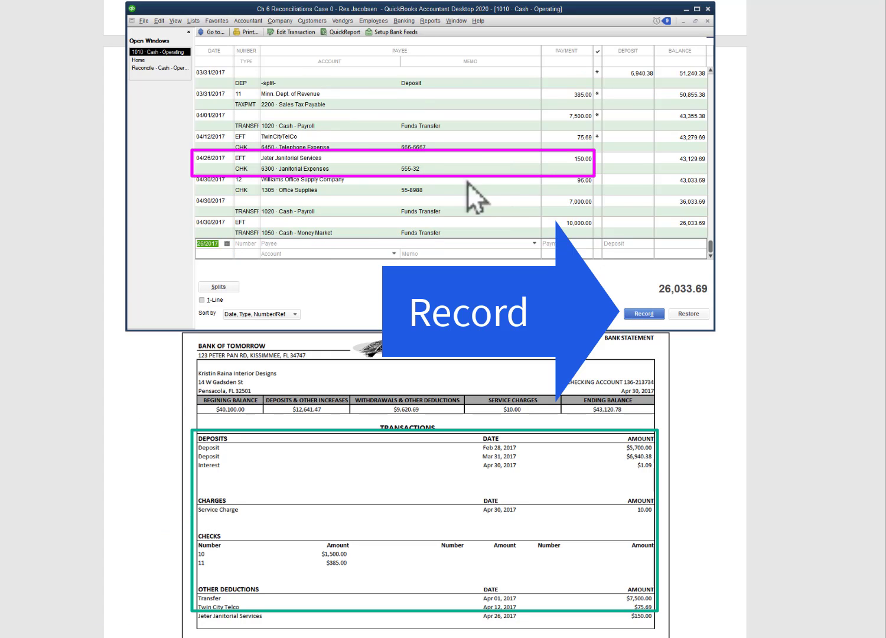
- Mark the 04/26/2017 Jeter Janitorial Services payment of 150.00 as cleared in the reconciliation and finalize the reconciliation without displaying or printing a report
left_click(168, 68)
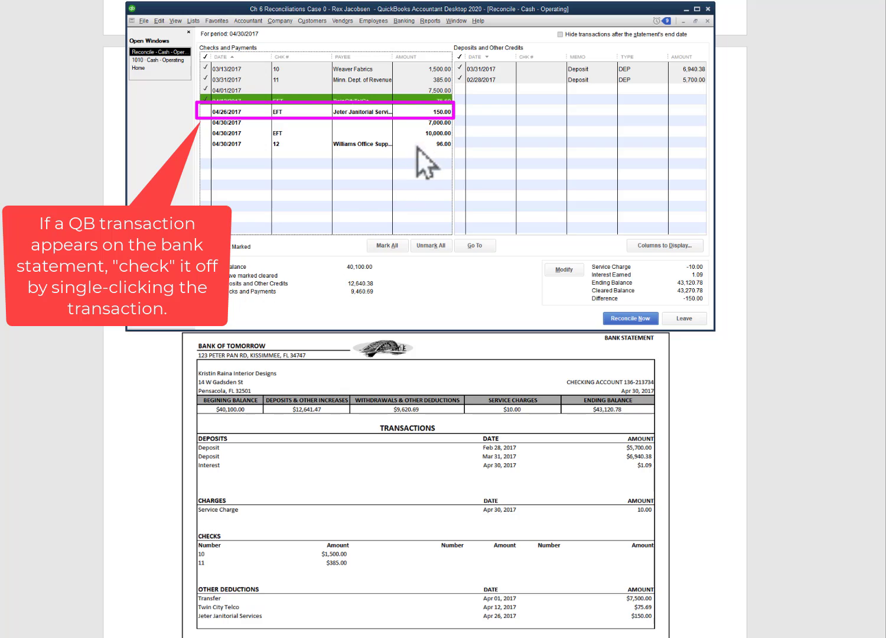
left_click(228, 114)
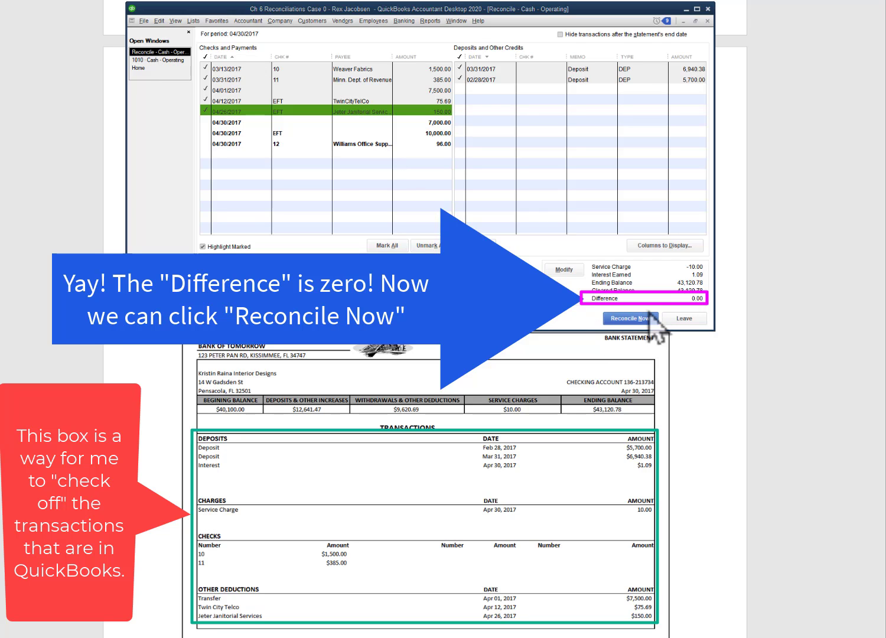
left_click(632, 321)
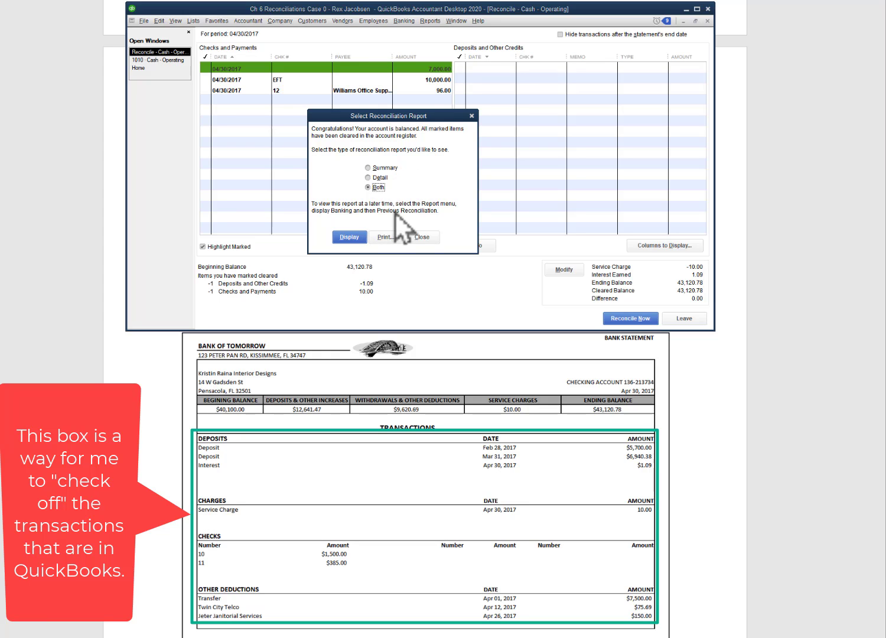
left_click(421, 237)
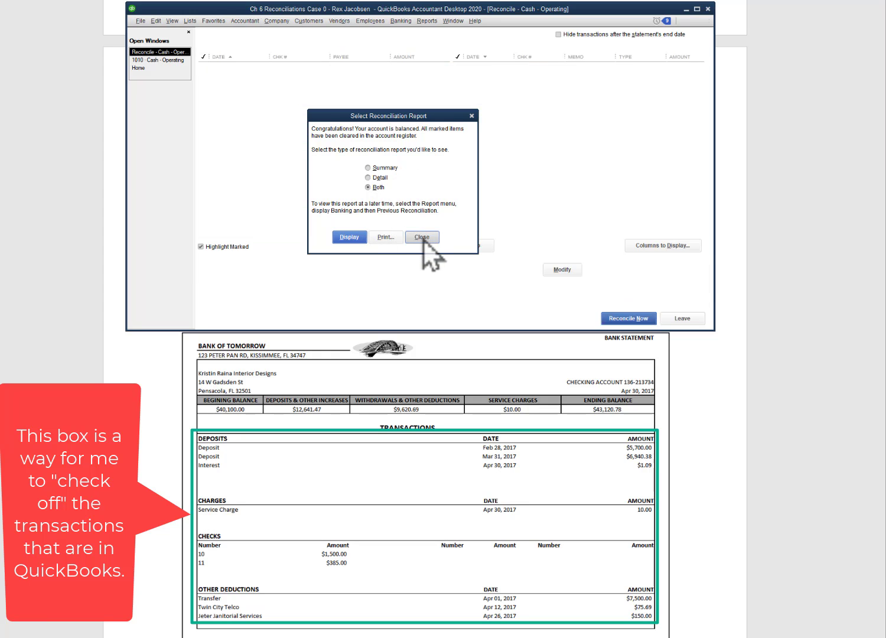